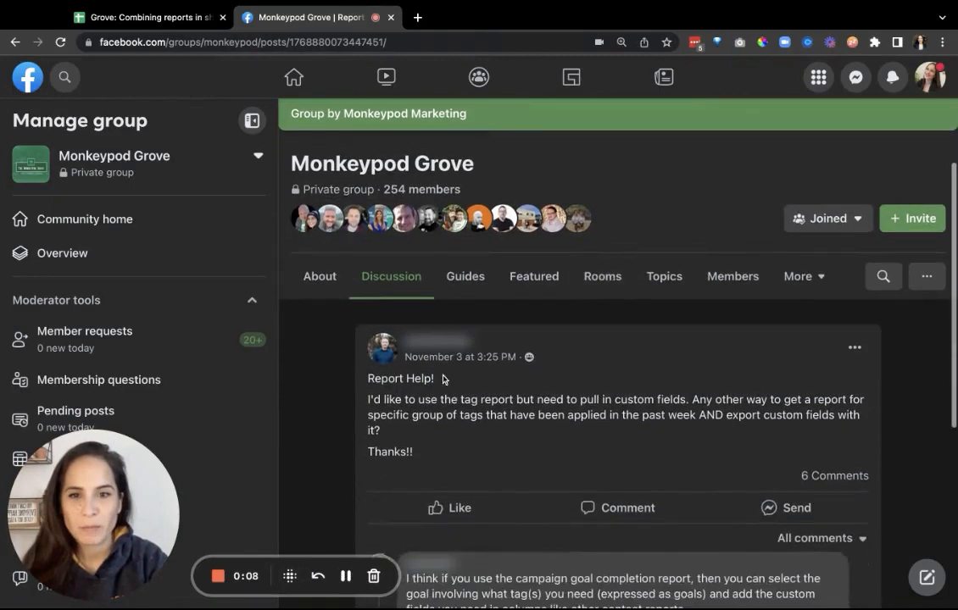
# Step: Read the Report Help post and its comments about exporting tag reports with custom fields
pyautogui.scroll(-1, 935, 473)
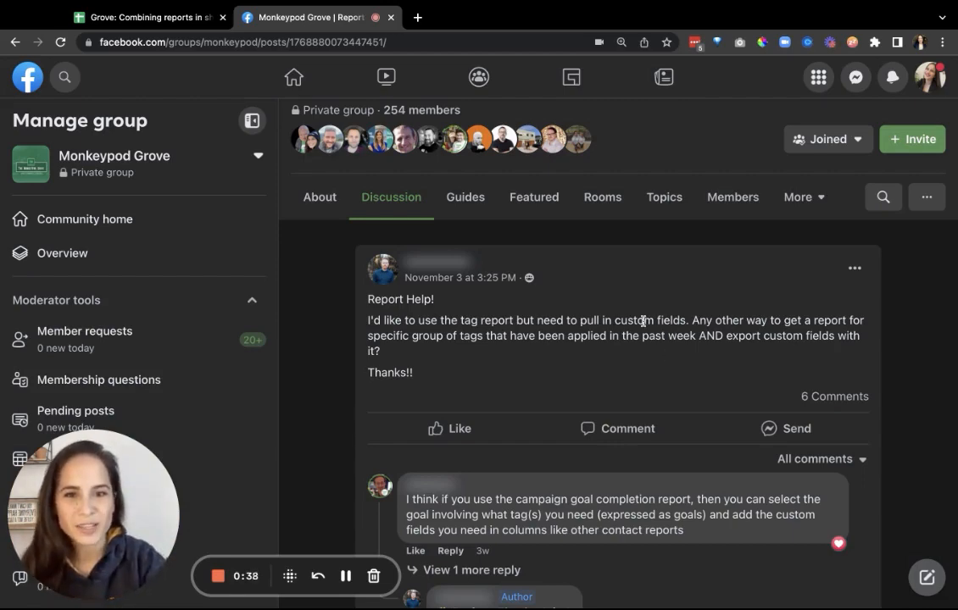
pyautogui.scroll(-5, 643, 321)
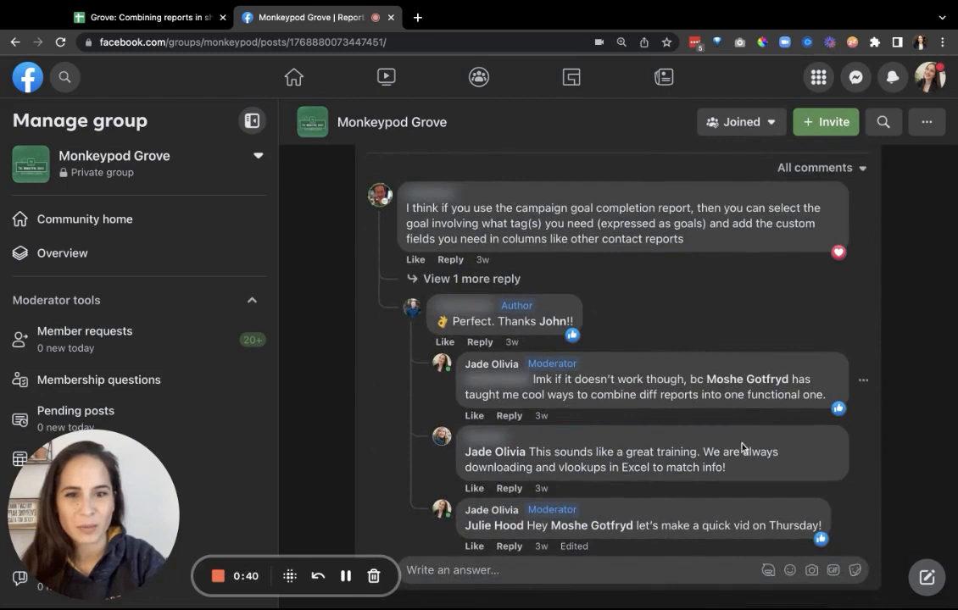
pyautogui.scroll(2, 624, 446)
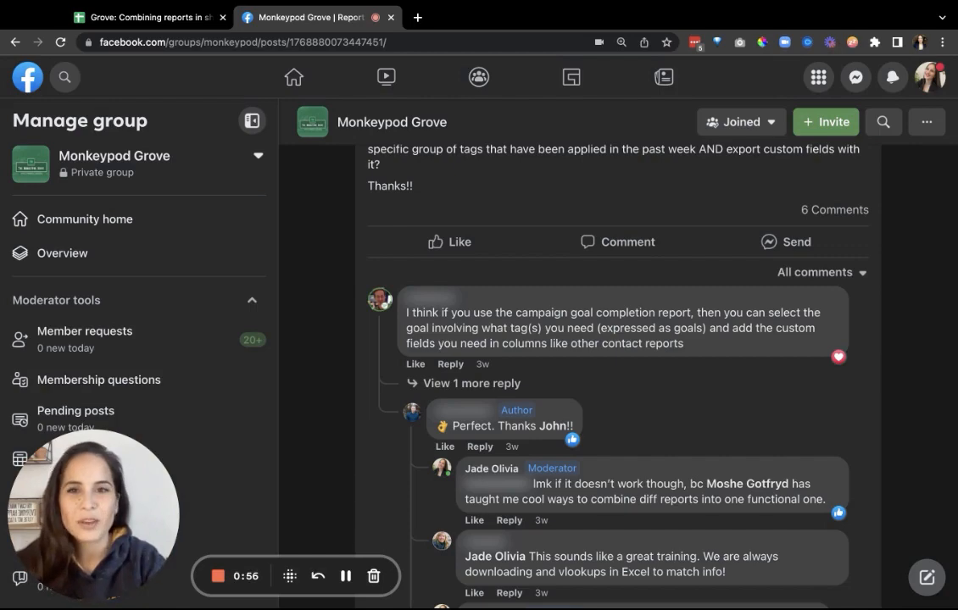
# Step: Switch to the Google Sheets file on combining reports and examine the contact IDs in the Tag Application Report sheet
pyautogui.click(157, 18)
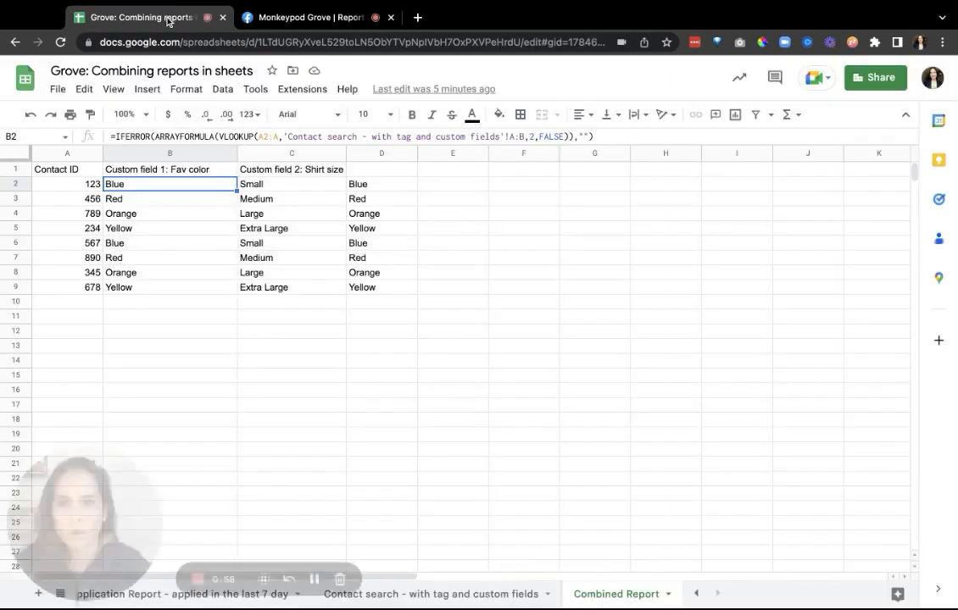
pyautogui.moveTo(88, 508)
pyautogui.mouseDown()
pyautogui.moveTo(734, 303)
pyautogui.moveTo(681, 278)
pyautogui.moveTo(693, 263)
pyautogui.mouseUp()
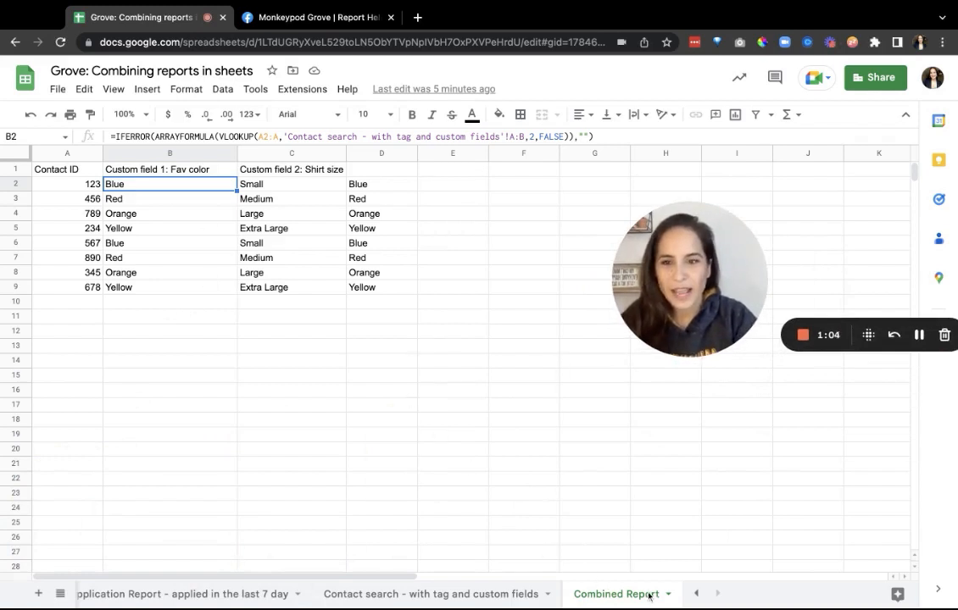
pyautogui.click(199, 593)
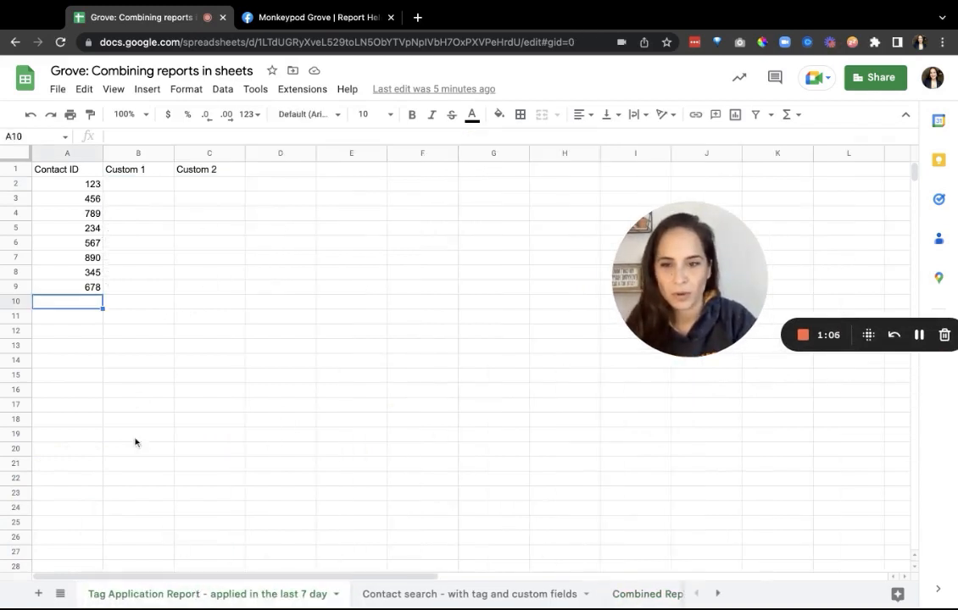
pyautogui.click(74, 166)
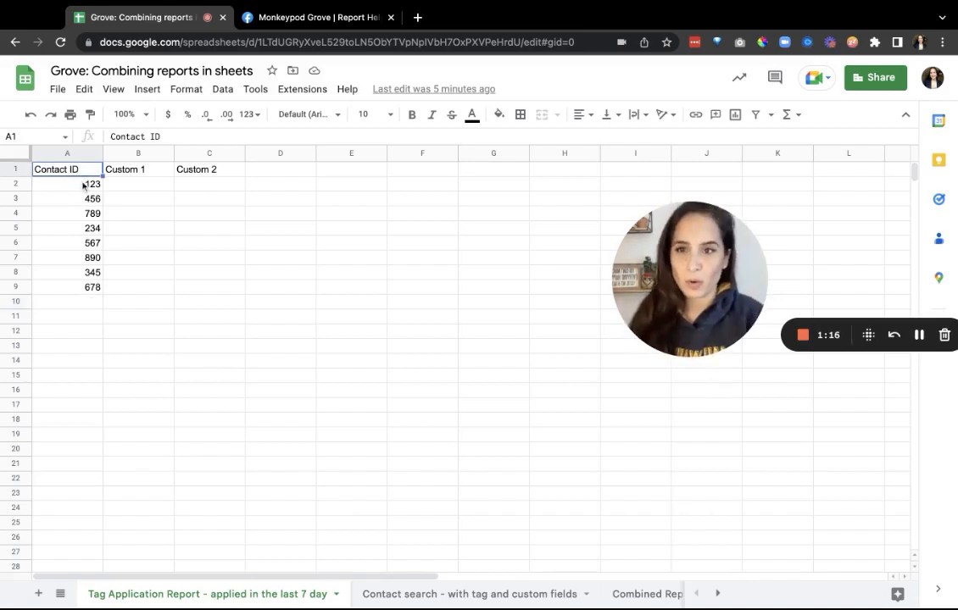
pyautogui.click(83, 184)
pyautogui.hotkey('shift', 'Down')
pyautogui.hotkey('shift', 'Down')
pyautogui.hotkey('shift', 'Down')
pyautogui.hotkey('shift', 'Down')
pyautogui.hotkey('shift', 'Down')
pyautogui.hotkey('shift', 'Down')
pyautogui.hotkey('shift', 'Down')
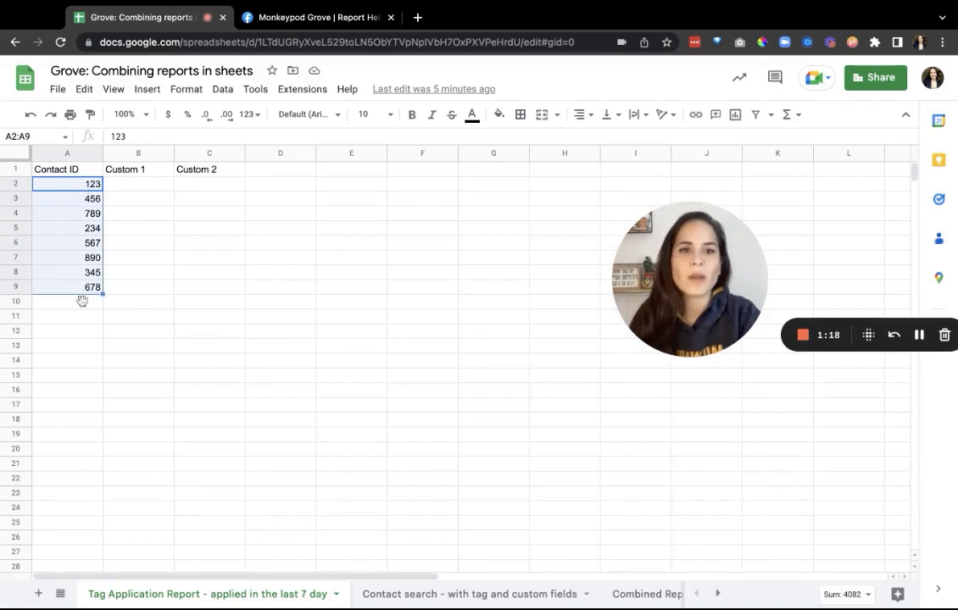
pyautogui.click(163, 493)
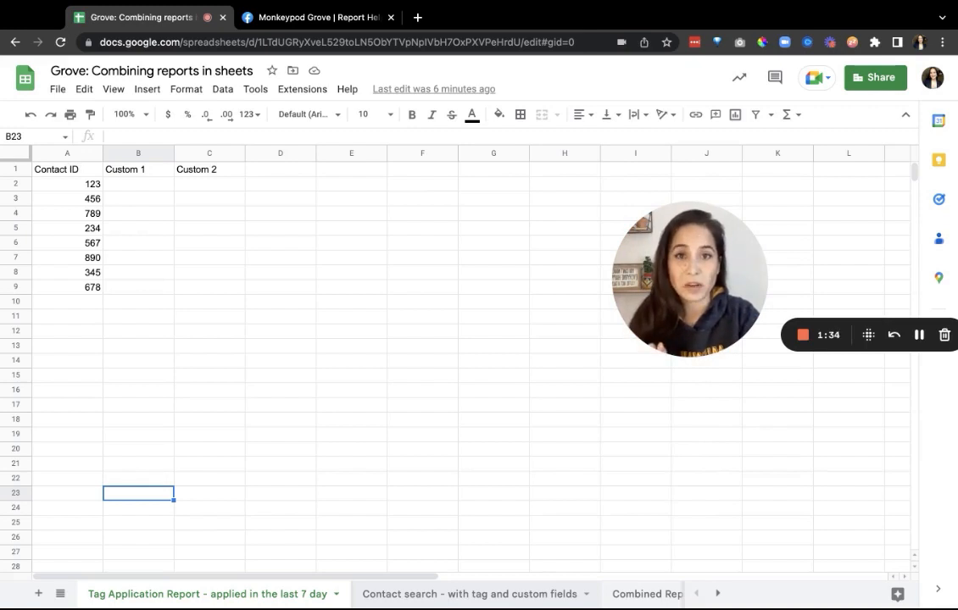
# Step: Examine the Fav color and Shirt size custom field columns in the Contact search sheet
pyautogui.click(468, 593)
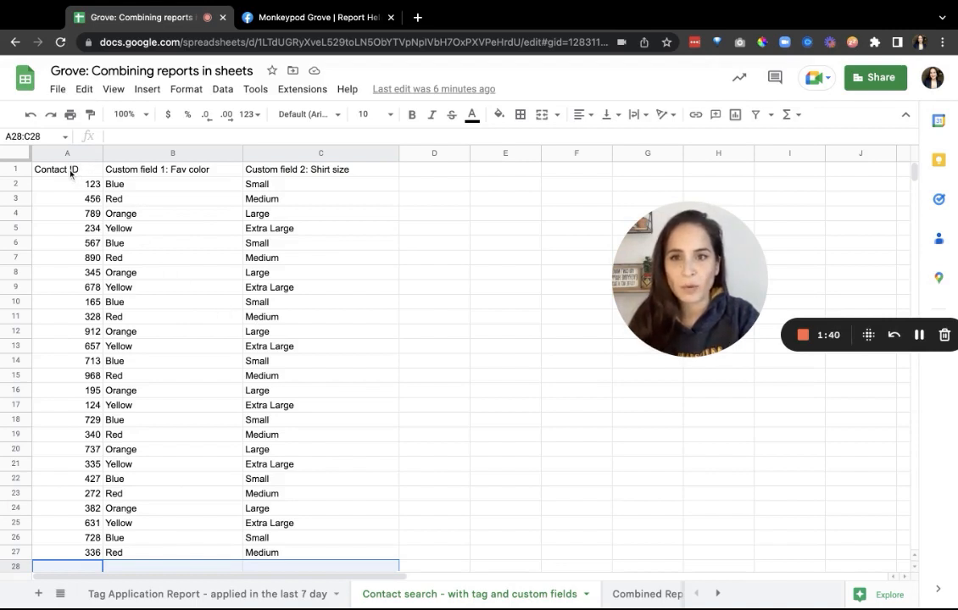
pyautogui.click(192, 170)
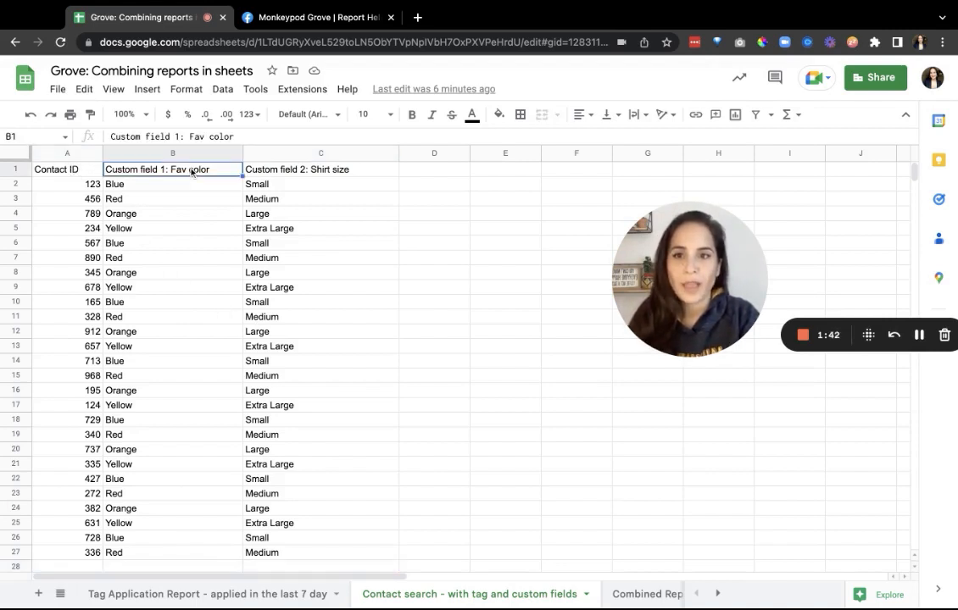
pyautogui.click(320, 173)
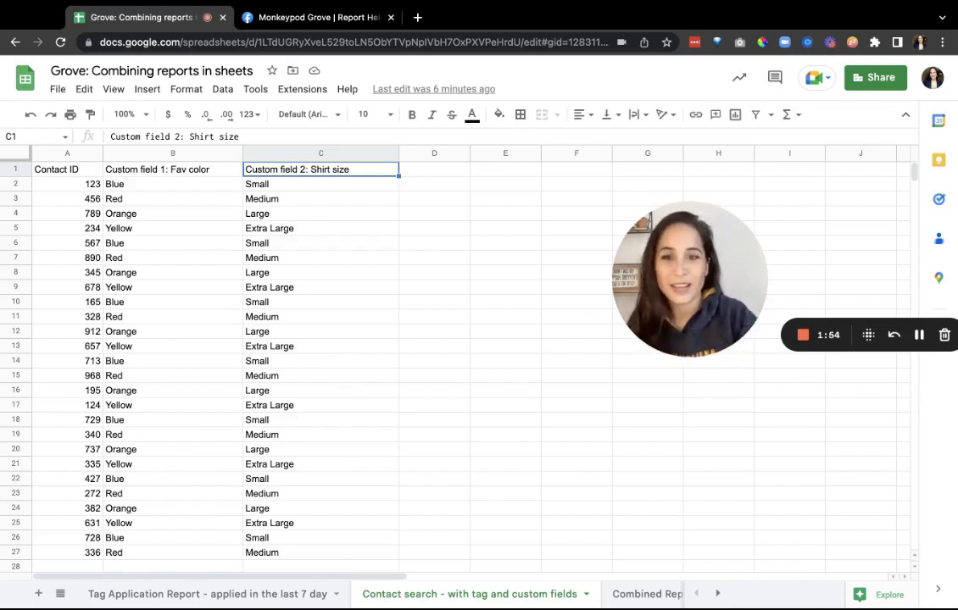
# Step: Compare the lookup formulas in cells B2 and D2 of the Combined Report sheet
pyautogui.click(637, 598)
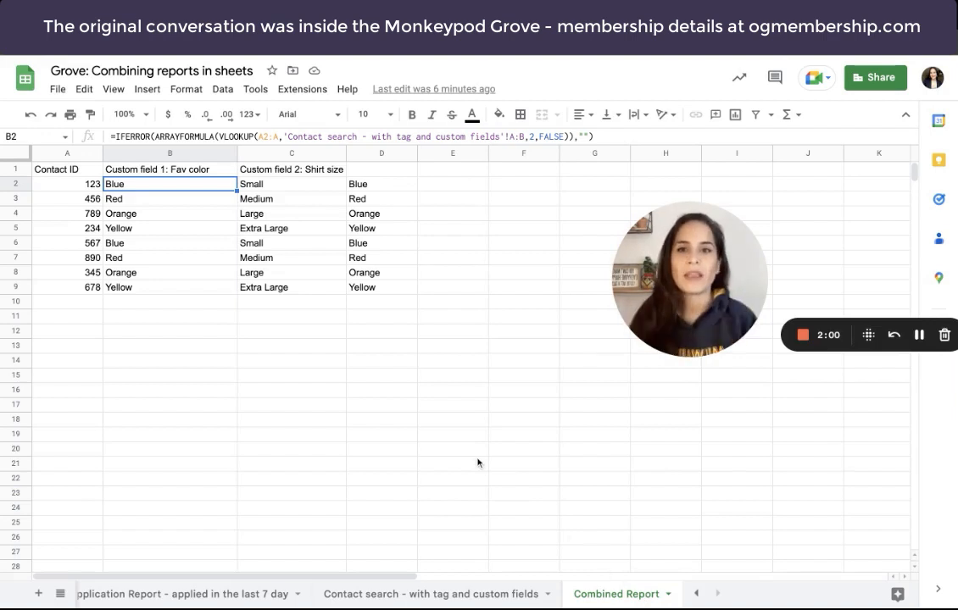
pyautogui.click(422, 375)
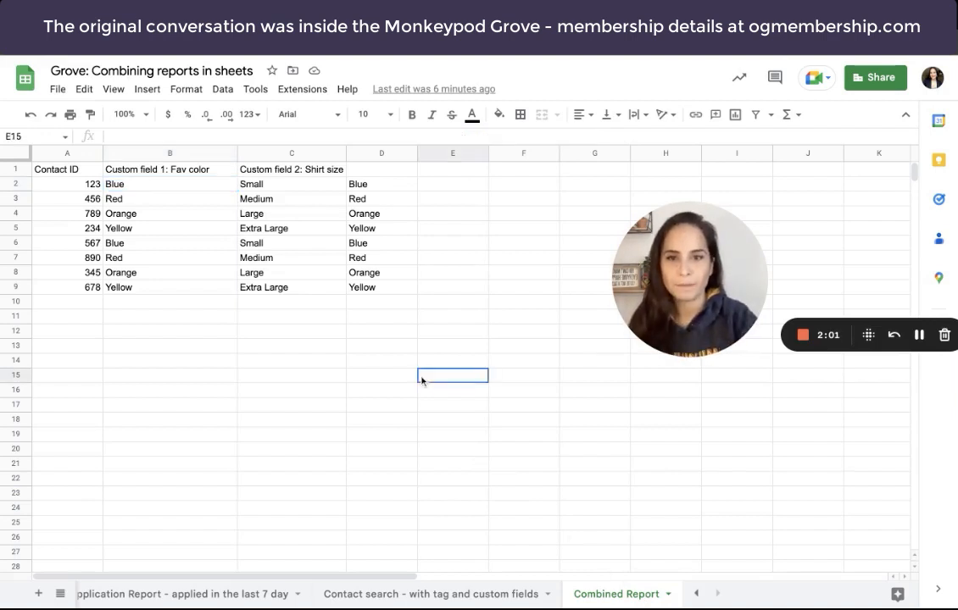
pyautogui.click(367, 186)
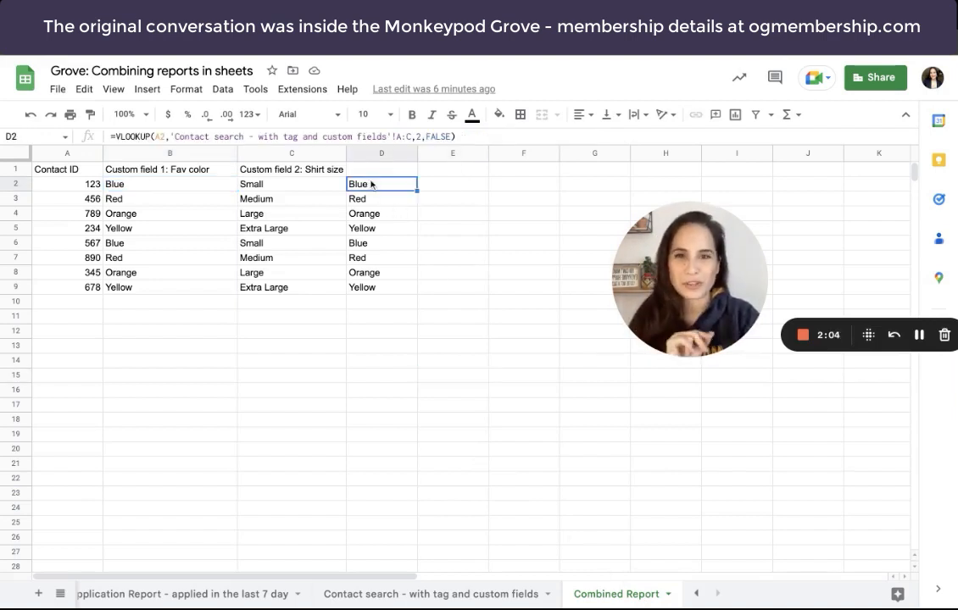
pyautogui.click(180, 186)
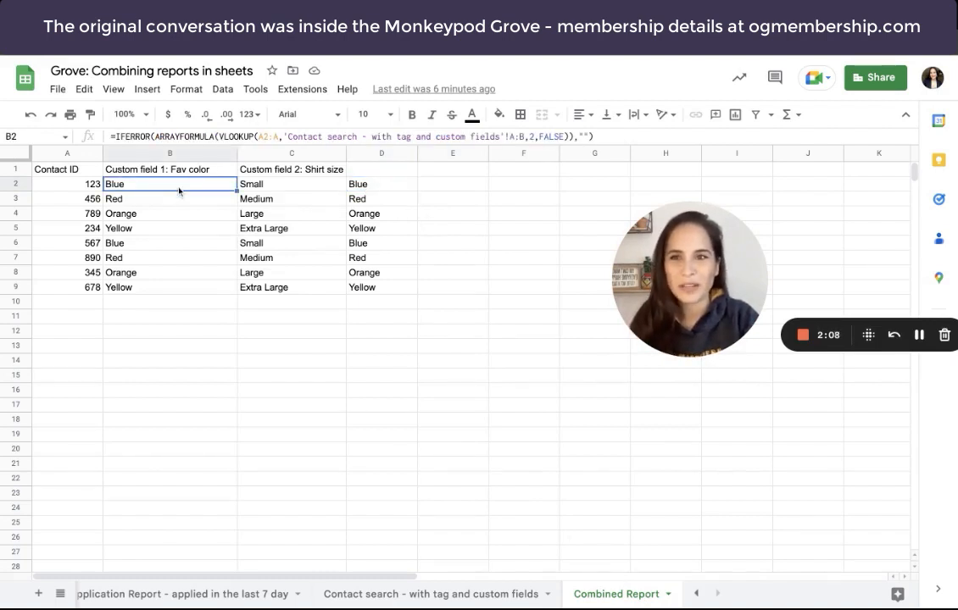
pyautogui.click(368, 186)
pyautogui.click(349, 393)
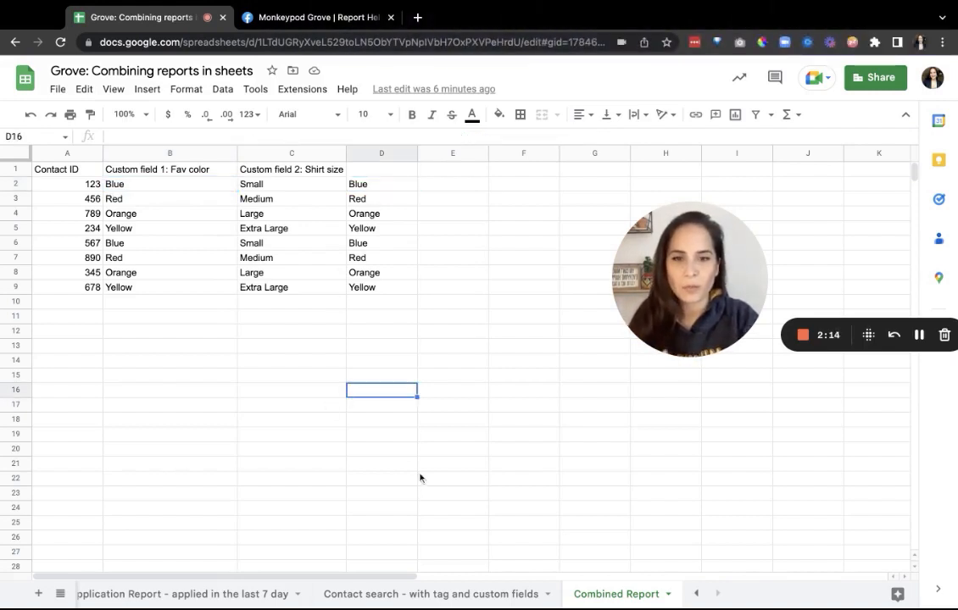
# Step: Review the two source sheets, Tag Application Report and Contact search, that feed the combined report
pyautogui.click(213, 594)
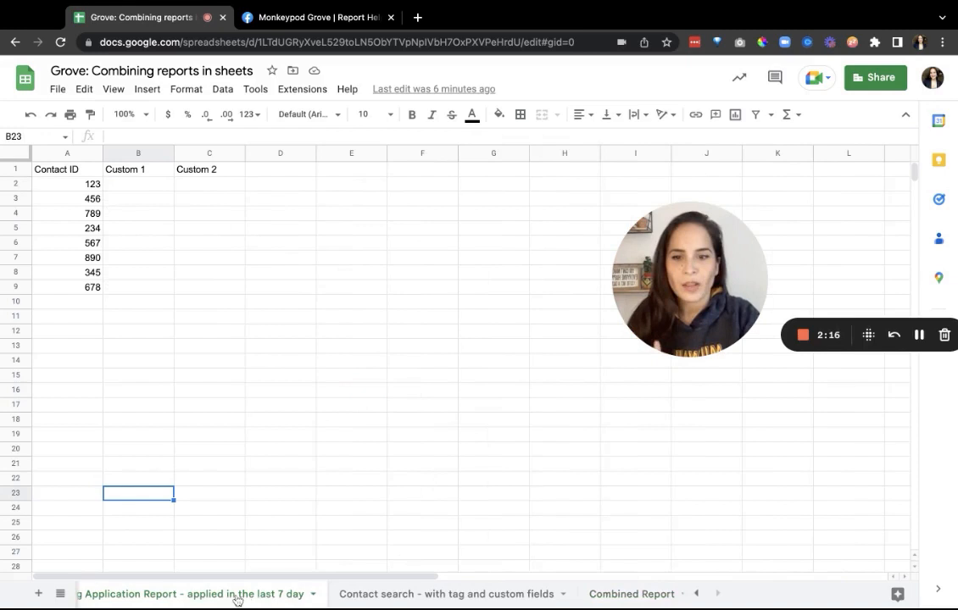
pyautogui.click(396, 595)
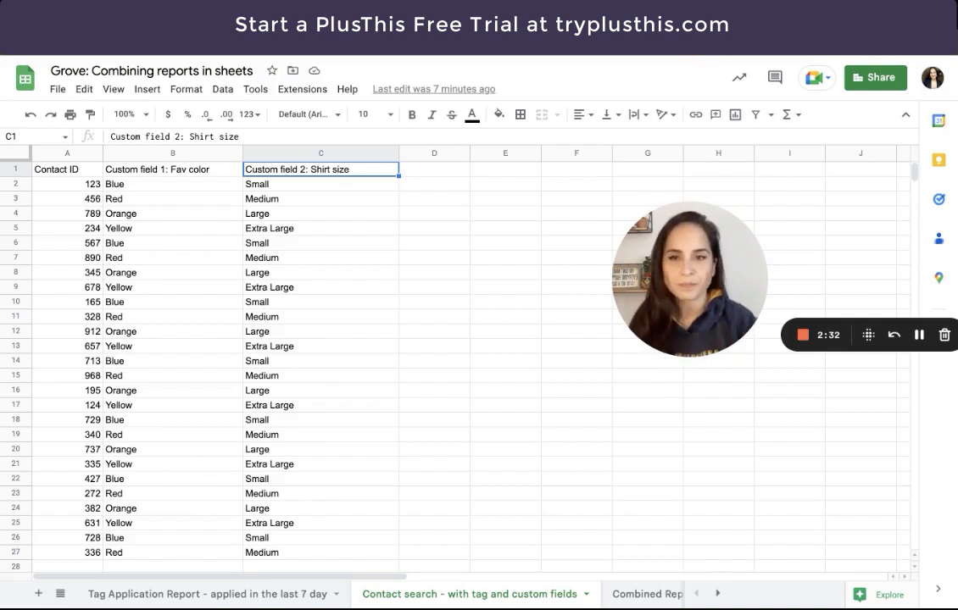
pyautogui.click(293, 595)
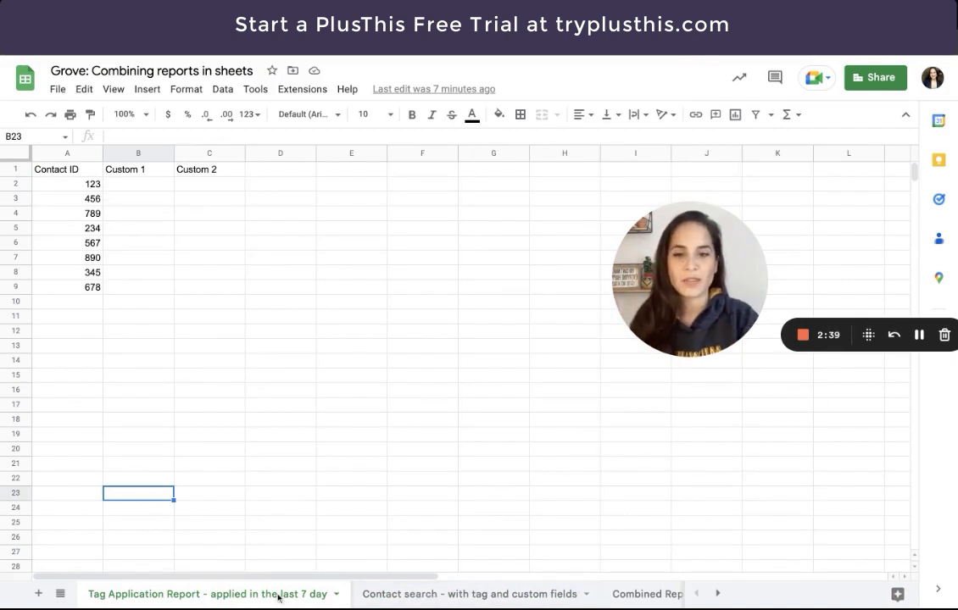
pyautogui.click(438, 593)
# Step: Inspect the query formula that fills the Contact ID column of the Combined Report sheet
pyautogui.click(636, 591)
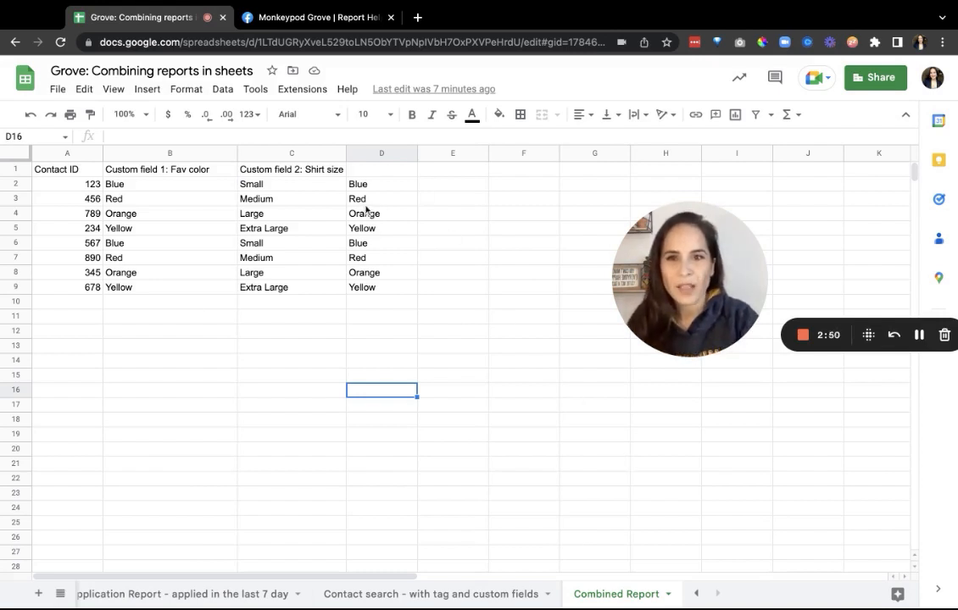
pyautogui.click(68, 167)
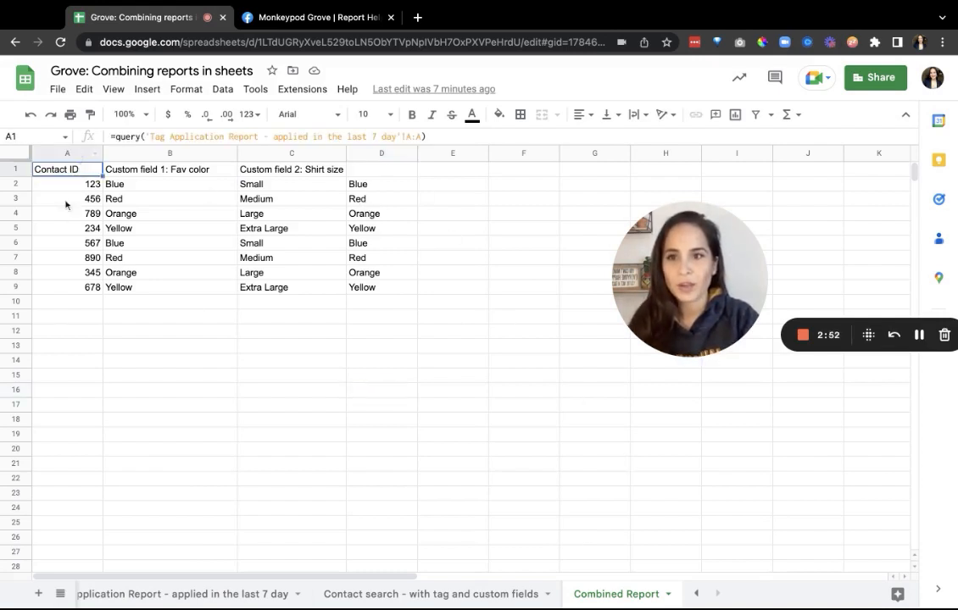
pyautogui.click(68, 153)
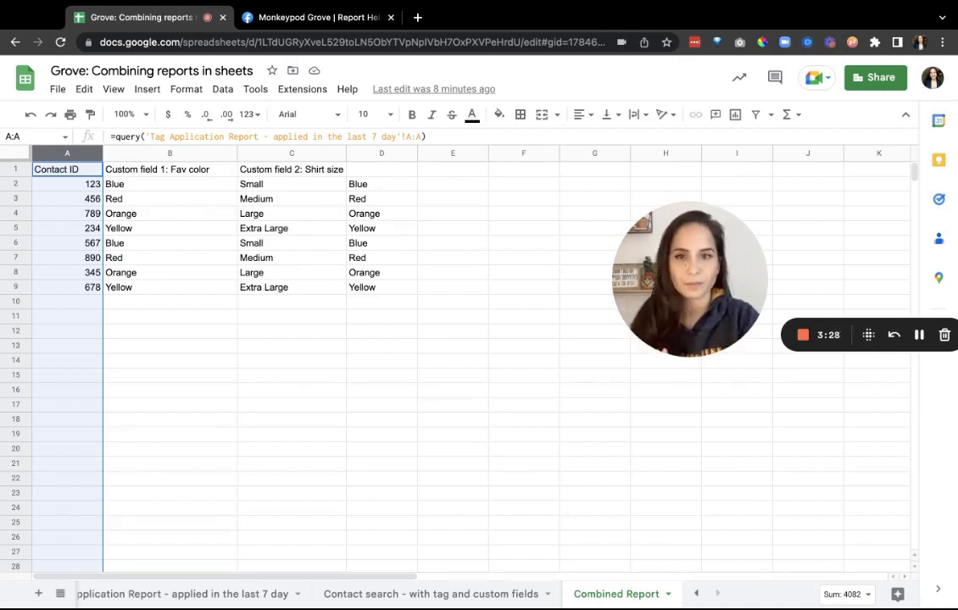
# Step: Copy the header query formula from B1 into D1 of the Combined Report sheet
pyautogui.click(381, 184)
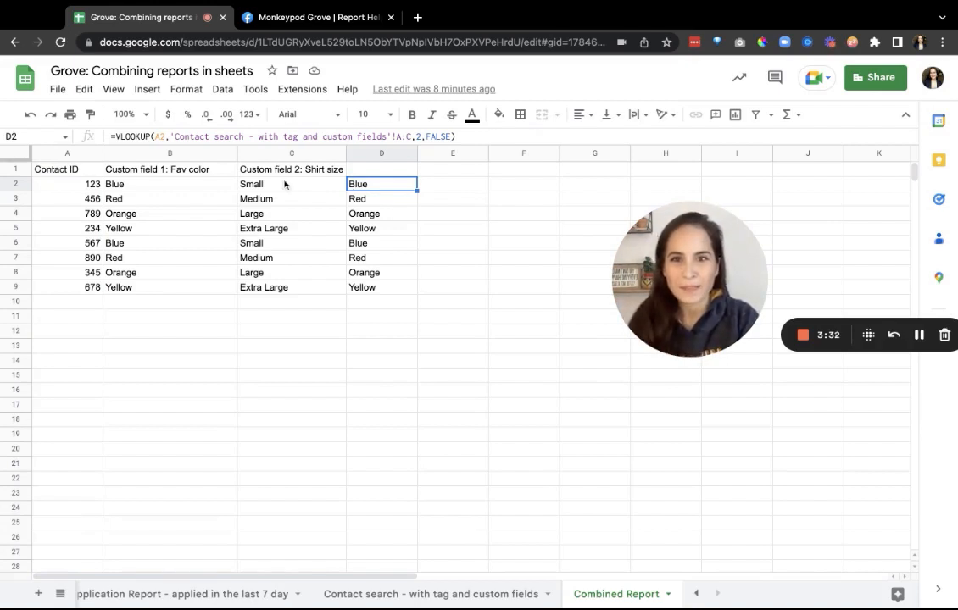
pyautogui.click(180, 167)
pyautogui.click(378, 197)
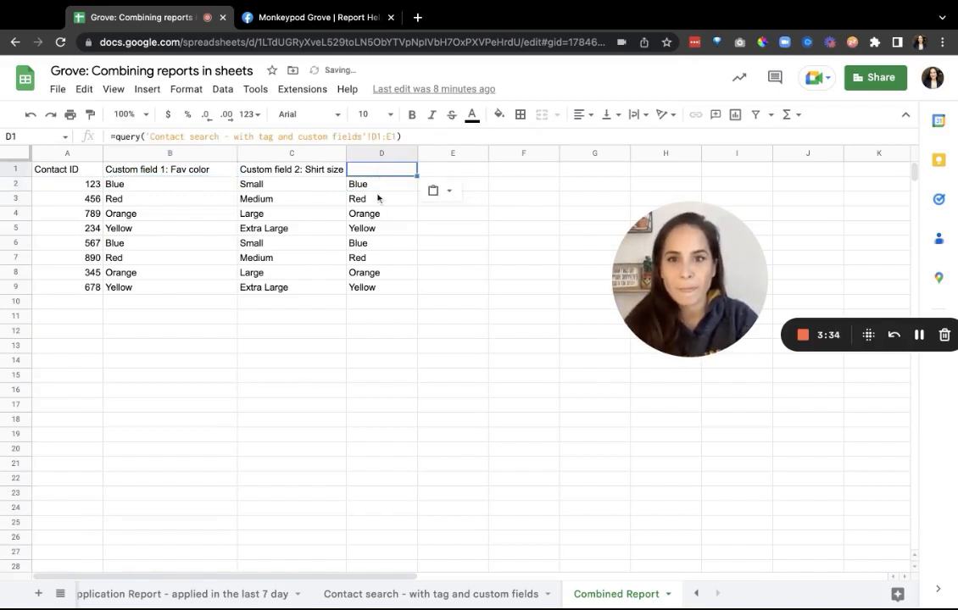
# Step: Copy header cell B1 and look through the Paste special options for cell D2, such as Values only
pyautogui.click(180, 168)
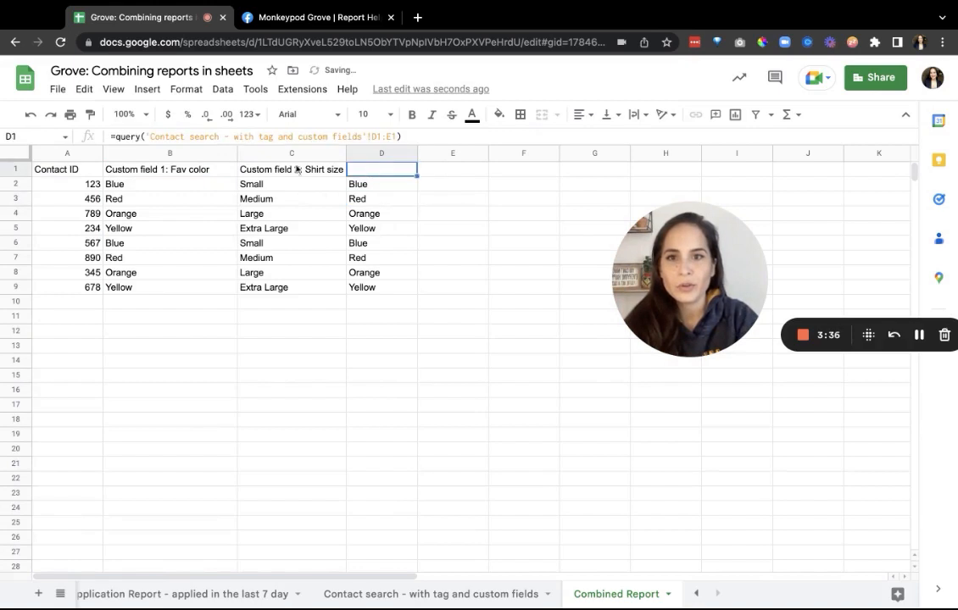
pyautogui.rightClick(387, 170)
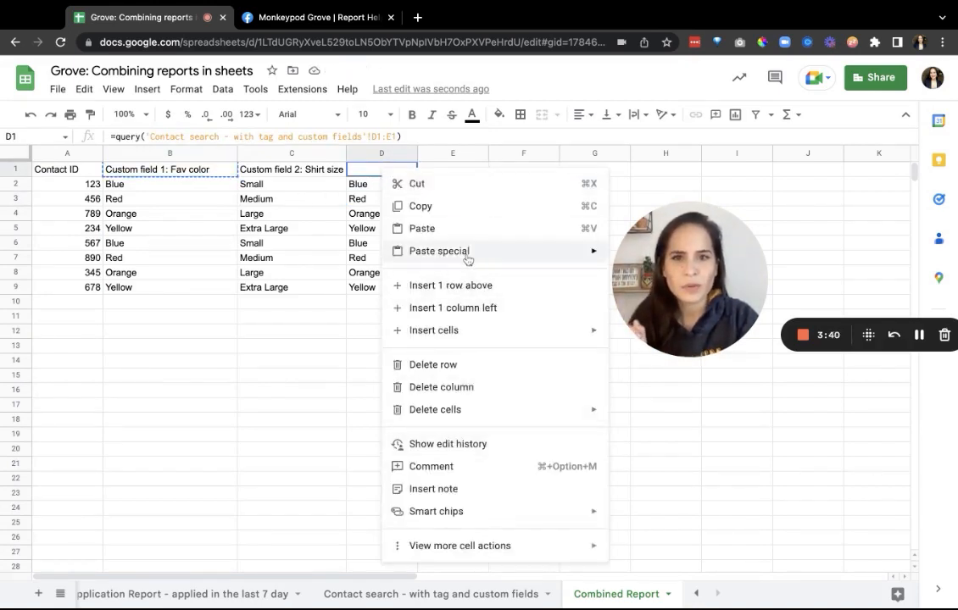
pyautogui.moveTo(669, 306); pyautogui.dragTo(676, 235)
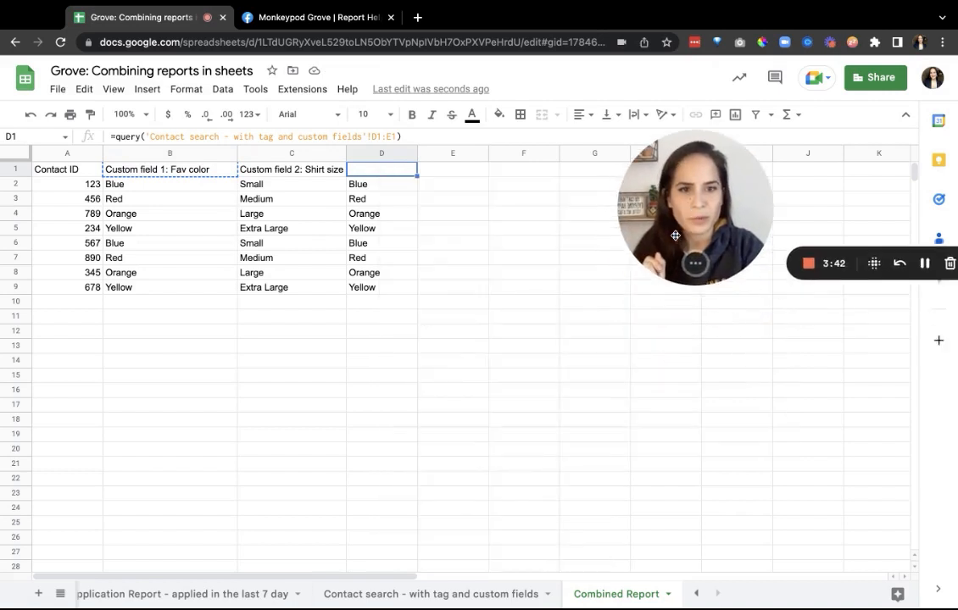
pyautogui.click(386, 187)
pyautogui.rightClick(391, 188)
pyautogui.moveTo(549, 267)
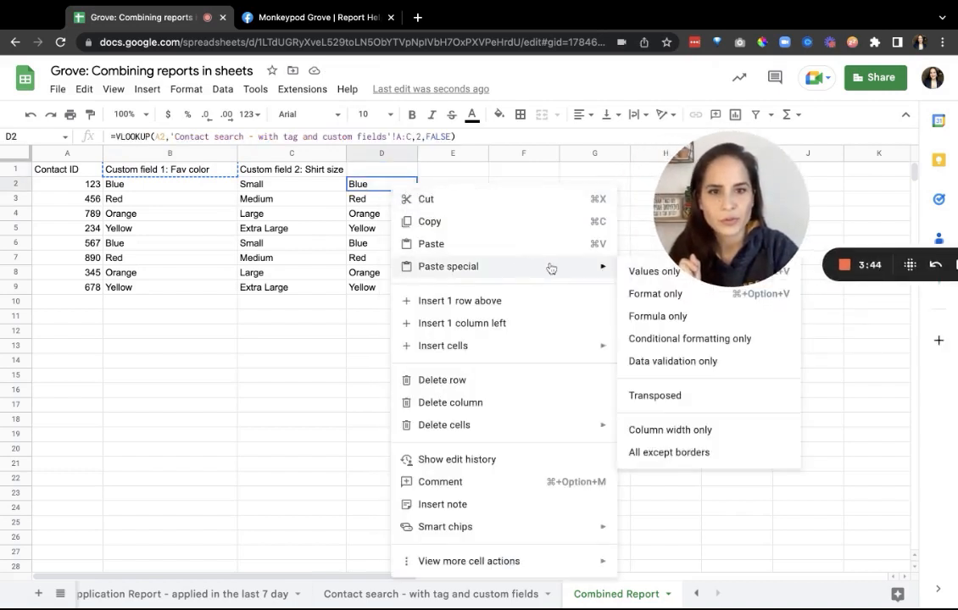
pyautogui.click(654, 274)
pyautogui.click(428, 212)
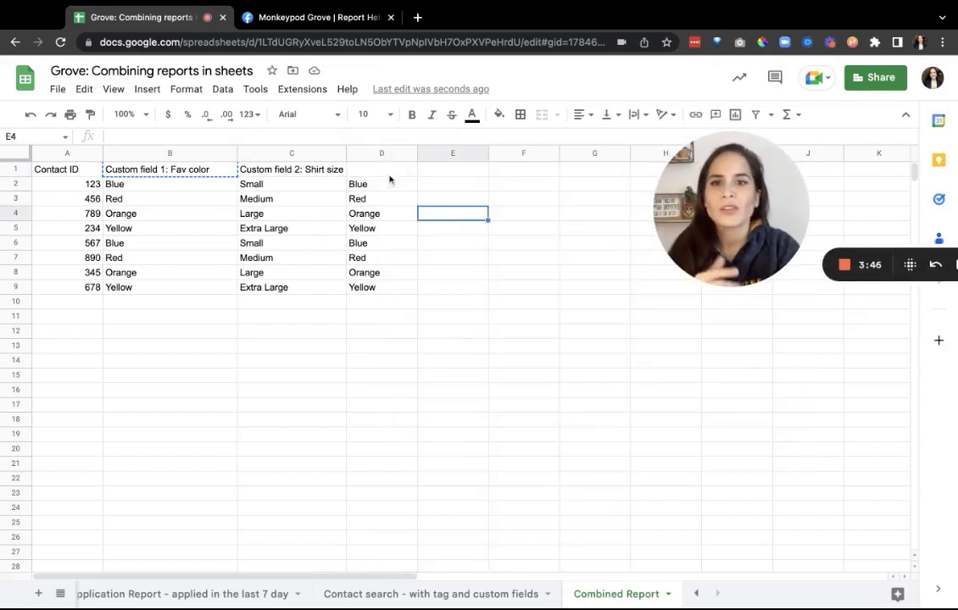
# Step: Check the contents of header cells B1 and C1 to see which one holds the query formula
pyautogui.click(204, 197)
pyautogui.click(197, 169)
pyautogui.click(284, 170)
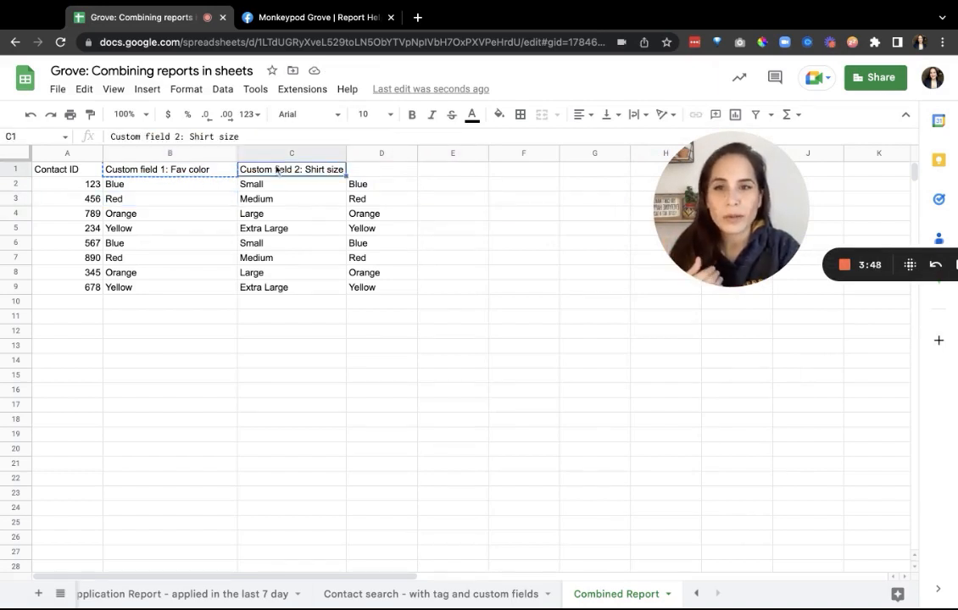
pyautogui.click(188, 169)
pyautogui.click(245, 168)
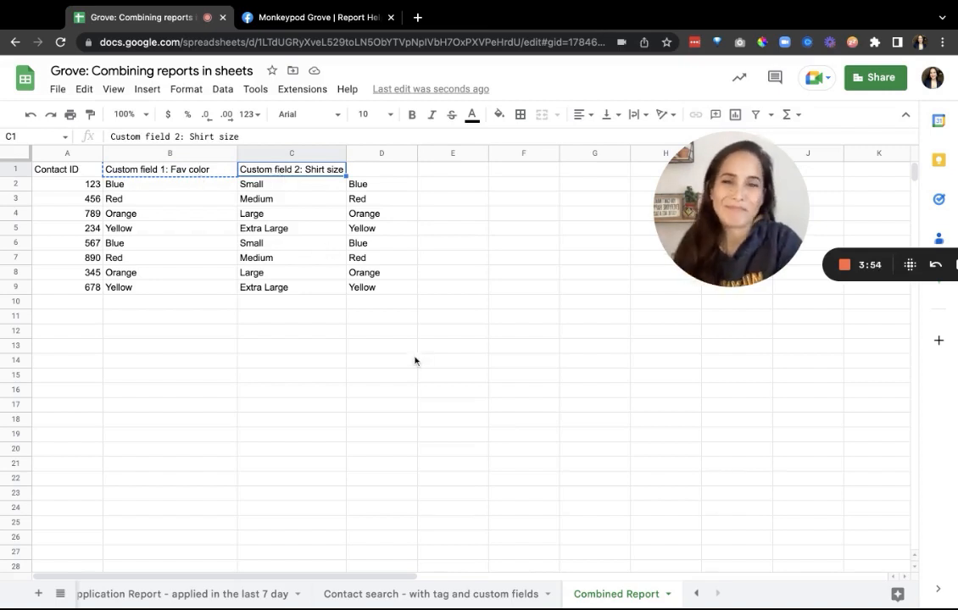
pyautogui.click(364, 288)
pyautogui.click(205, 174)
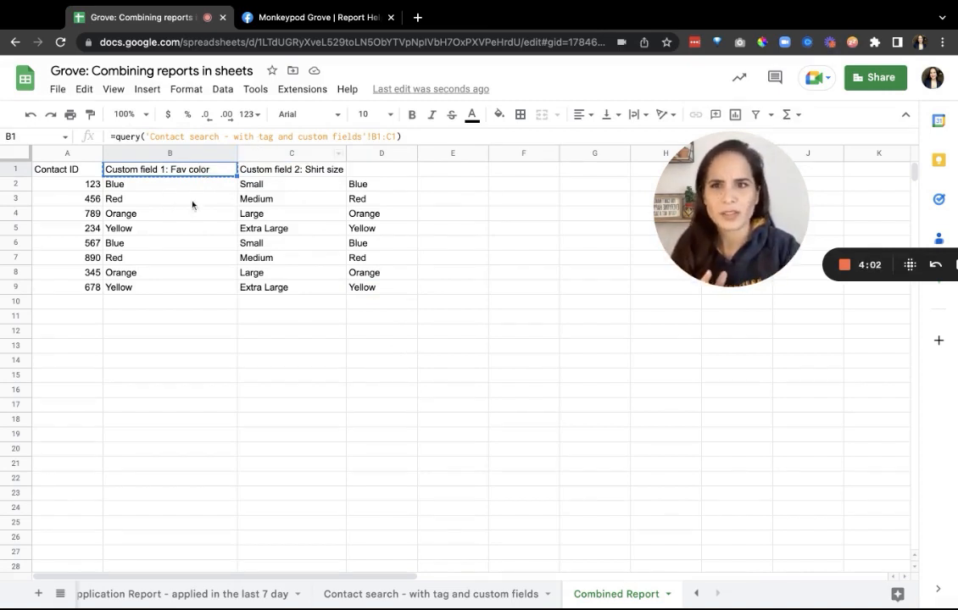
# Step: Highlight the lookup results in B2:D9 and recheck the header cells C1 and B1
pyautogui.click(153, 186)
pyautogui.hotkey('shift', 'Right')
pyautogui.hotkey('shift', 'Right')
pyautogui.hotkey('shift', 'Down')
pyautogui.hotkey('shift', 'Down')
pyautogui.hotkey('shift', 'Down')
pyautogui.hotkey('shift', 'Down')
pyautogui.hotkey('shift', 'Down')
pyautogui.hotkey('shift', 'Down')
pyautogui.hotkey('shift', 'Down')
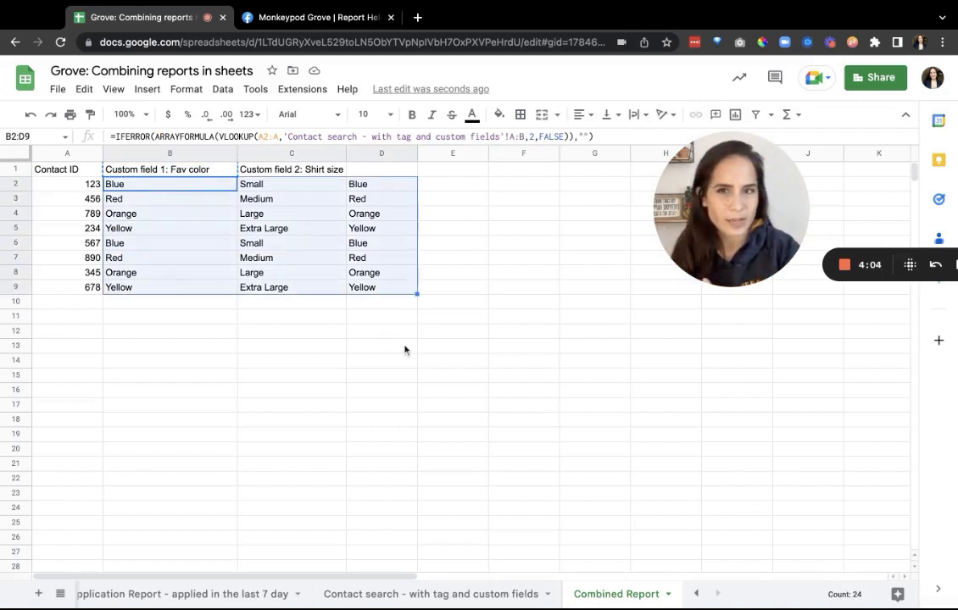
pyautogui.click(404, 347)
pyautogui.click(254, 170)
pyautogui.click(182, 172)
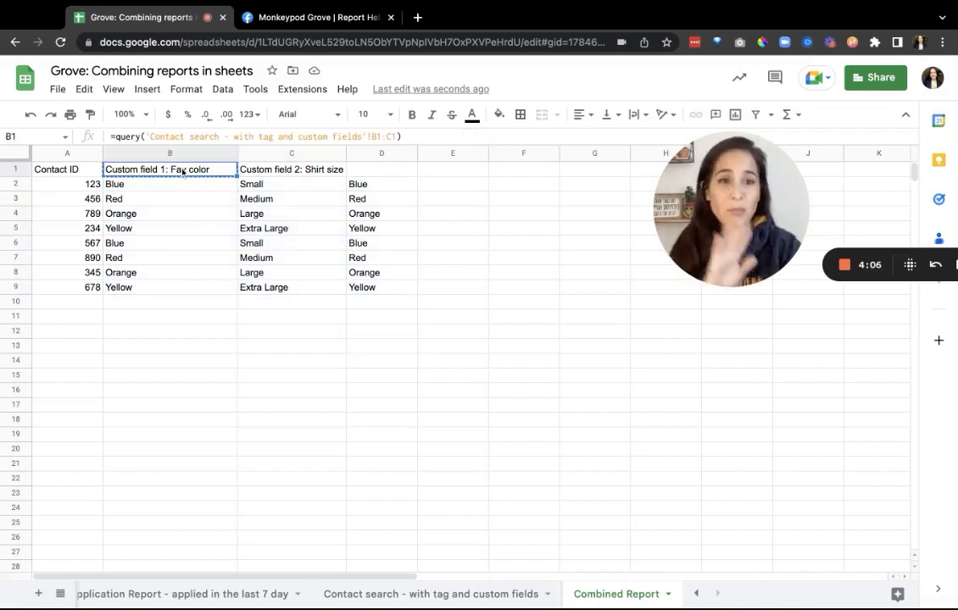
# Step: Examine the VLOOKUP formula in D2 and the contact ID in A2 that it uses as its search key
pyautogui.click(475, 373)
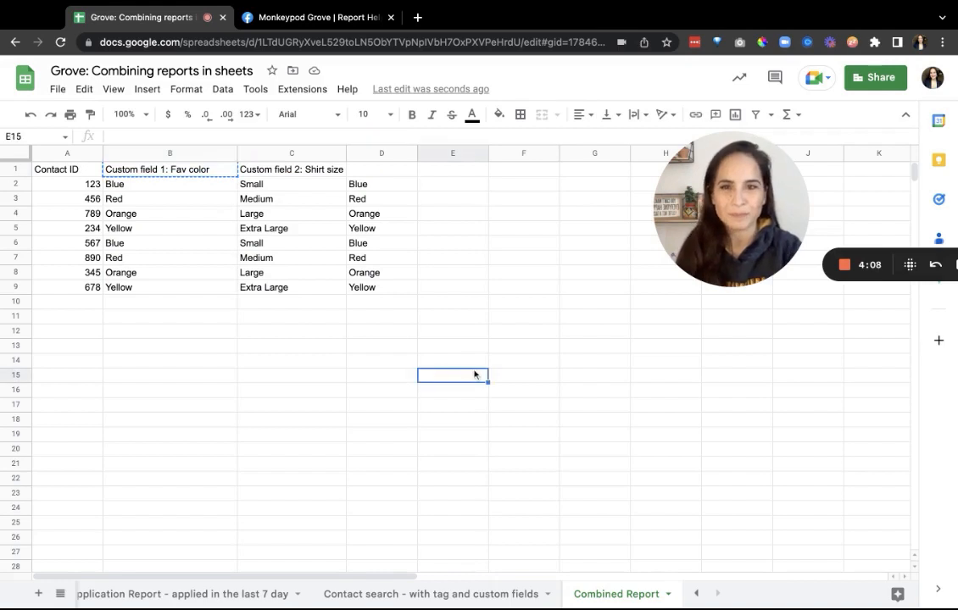
pyautogui.click(378, 185)
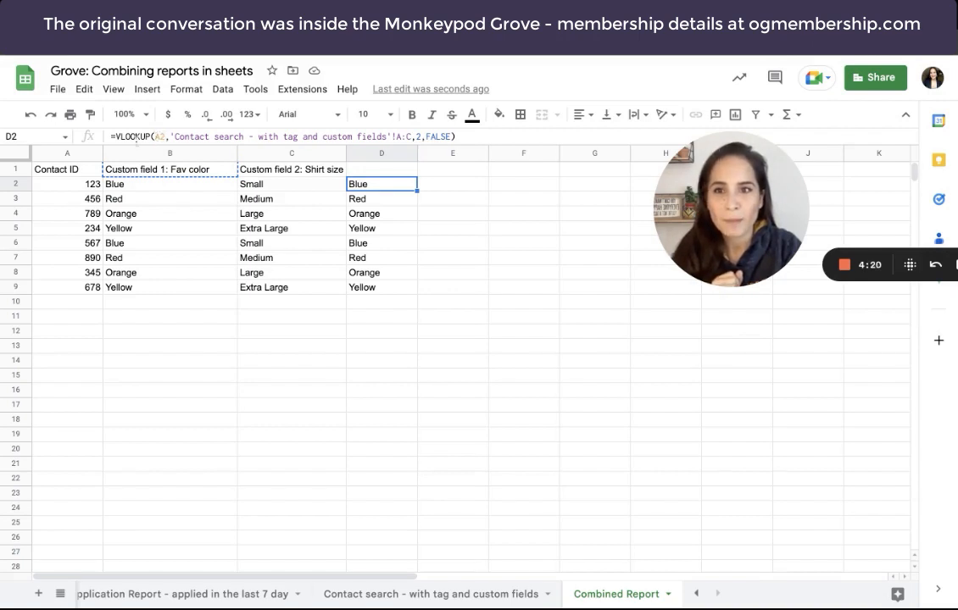
pyautogui.click(75, 185)
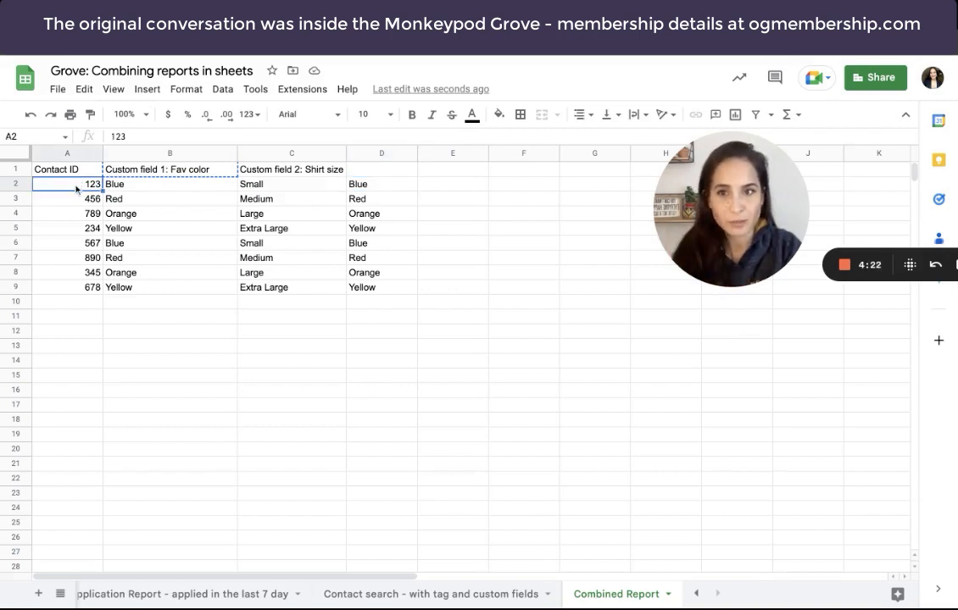
pyautogui.click(357, 187)
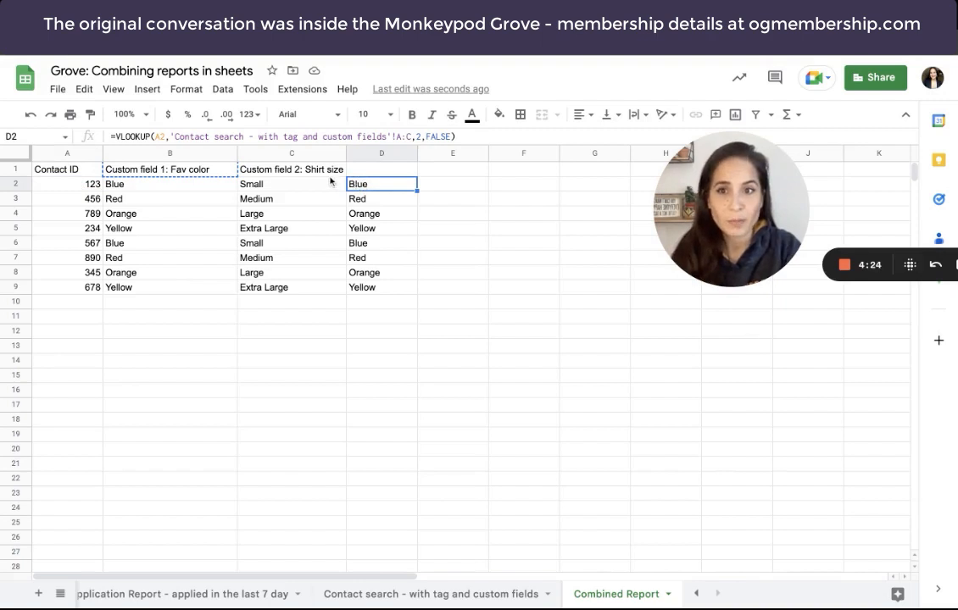
pyautogui.click(82, 185)
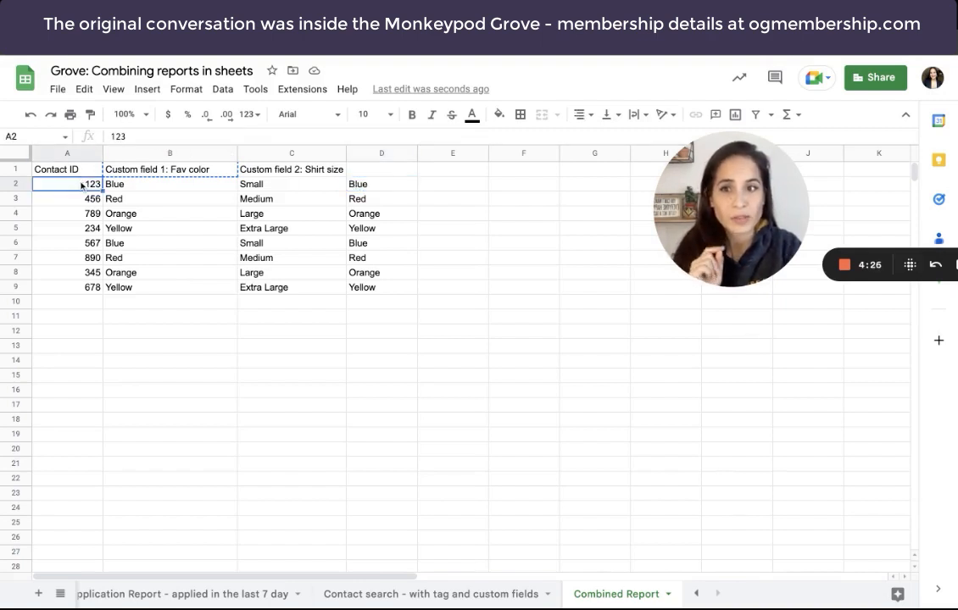
pyautogui.click(362, 186)
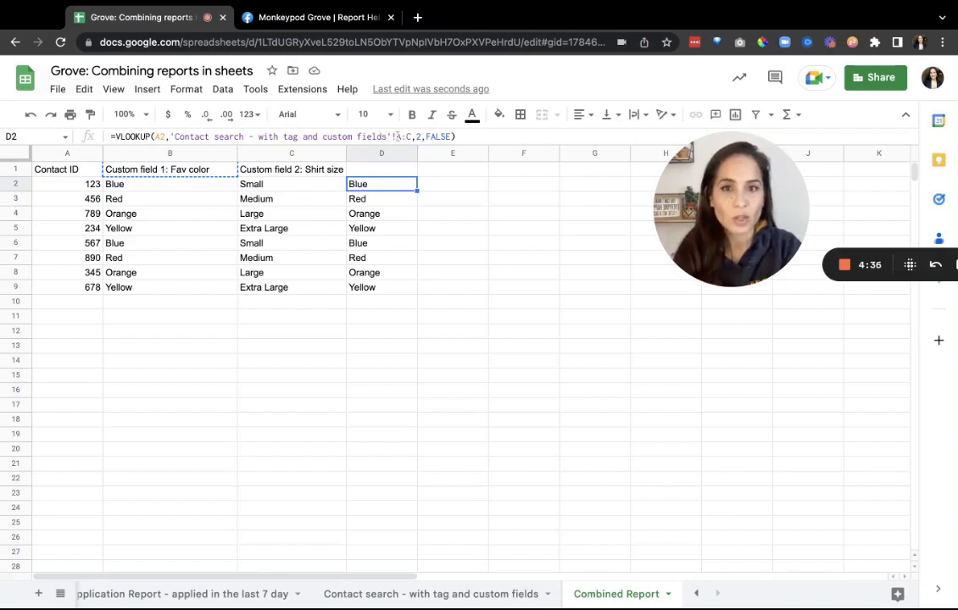
# Step: Highlight the A:C range in D2's VLOOKUP formula and trace it to columns A through C of the Contact search sheet
pyautogui.click(396, 135)
pyautogui.moveTo(395, 135); pyautogui.dragTo(411, 136)
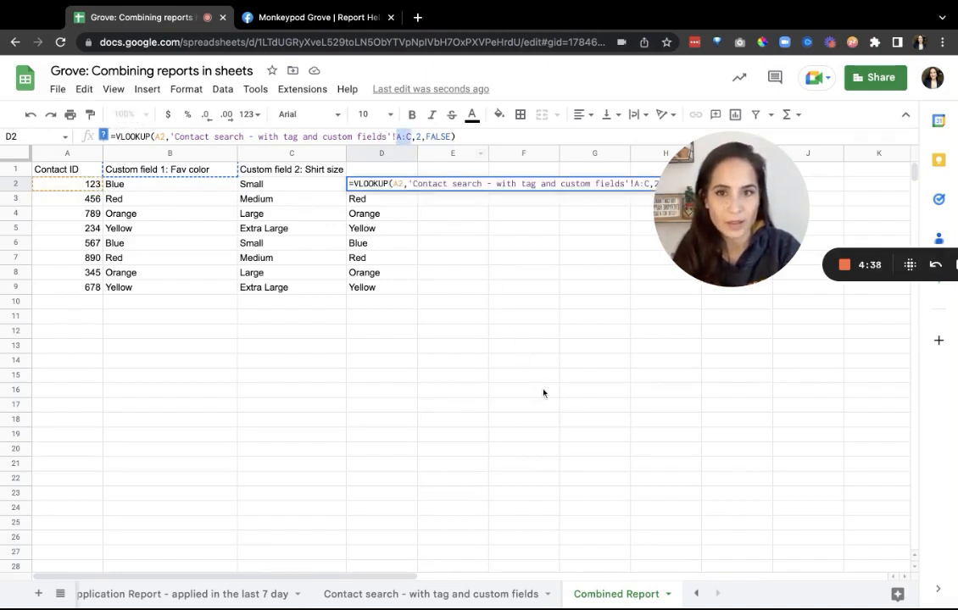
pyautogui.click(498, 594)
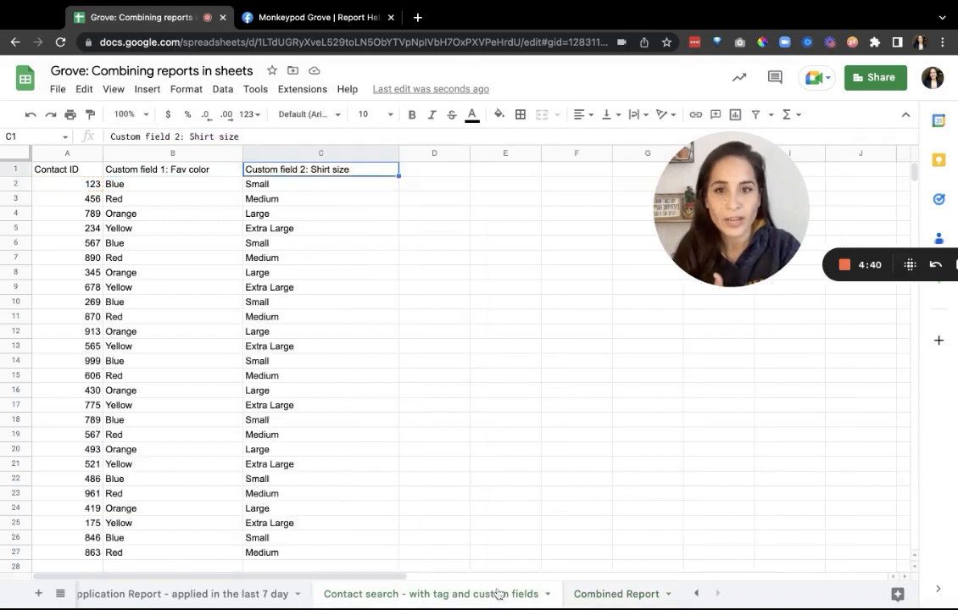
pyautogui.click(68, 154)
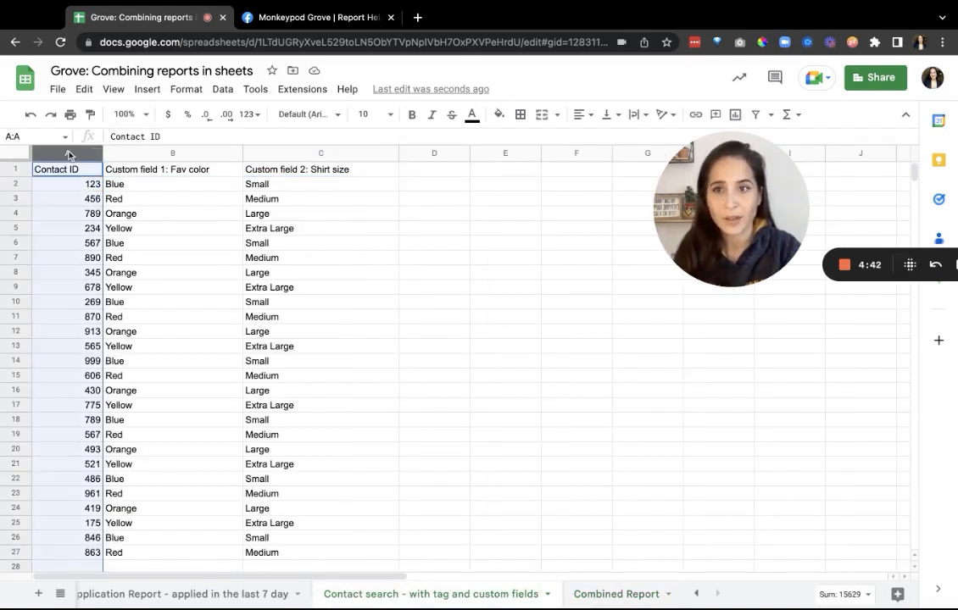
pyautogui.click(318, 155)
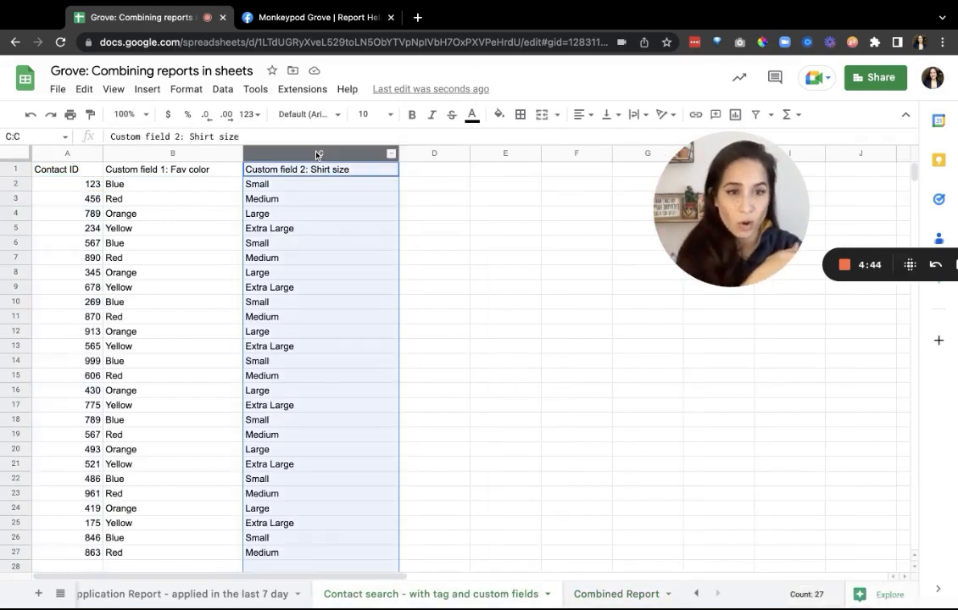
pyautogui.click(68, 153)
pyautogui.click(173, 153)
pyautogui.click(320, 154)
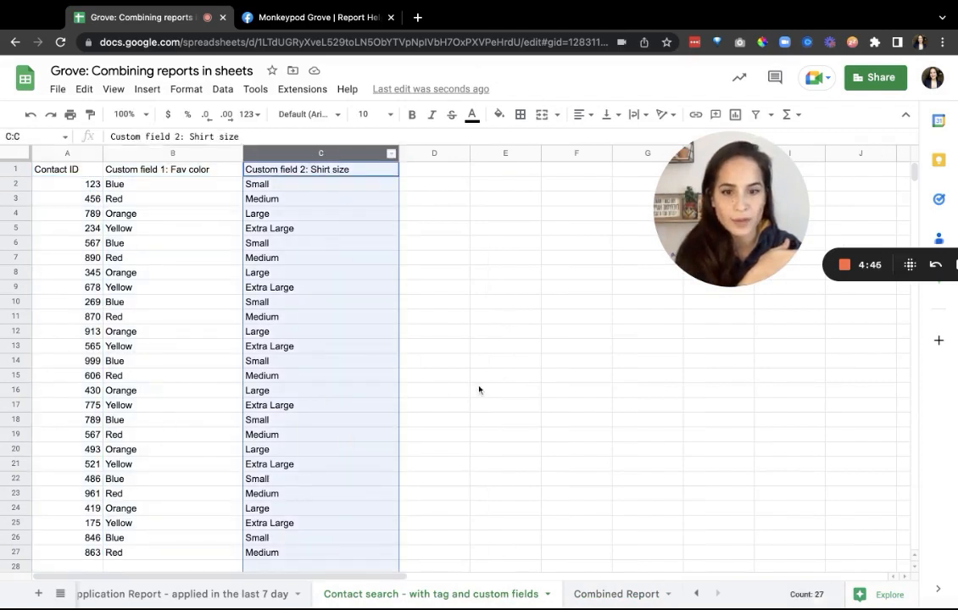
# Step: Recheck the contact ID in A2 against the lookup formula in D2 of the Combined Report sheet
pyautogui.click(624, 594)
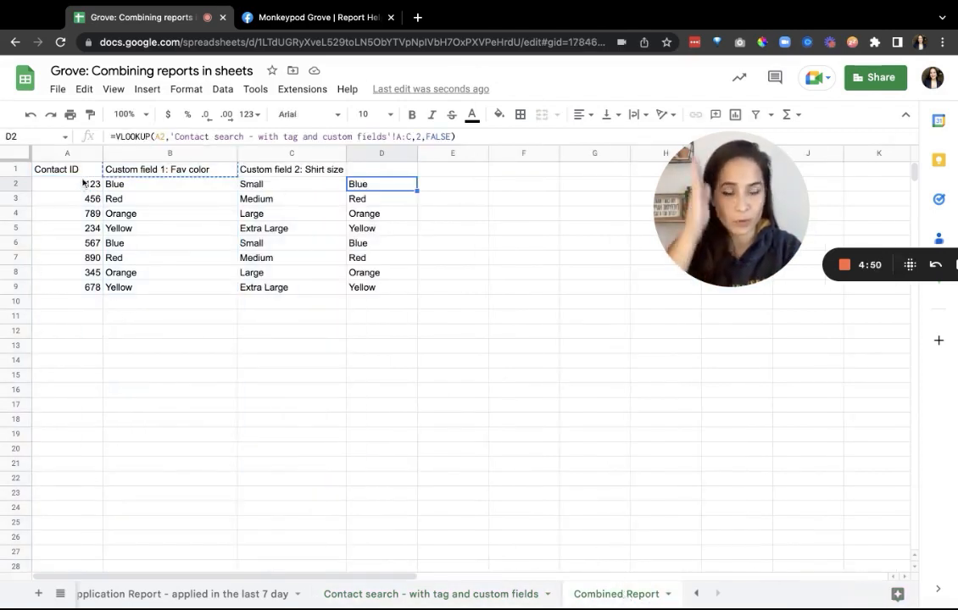
pyautogui.click(84, 184)
pyautogui.click(367, 184)
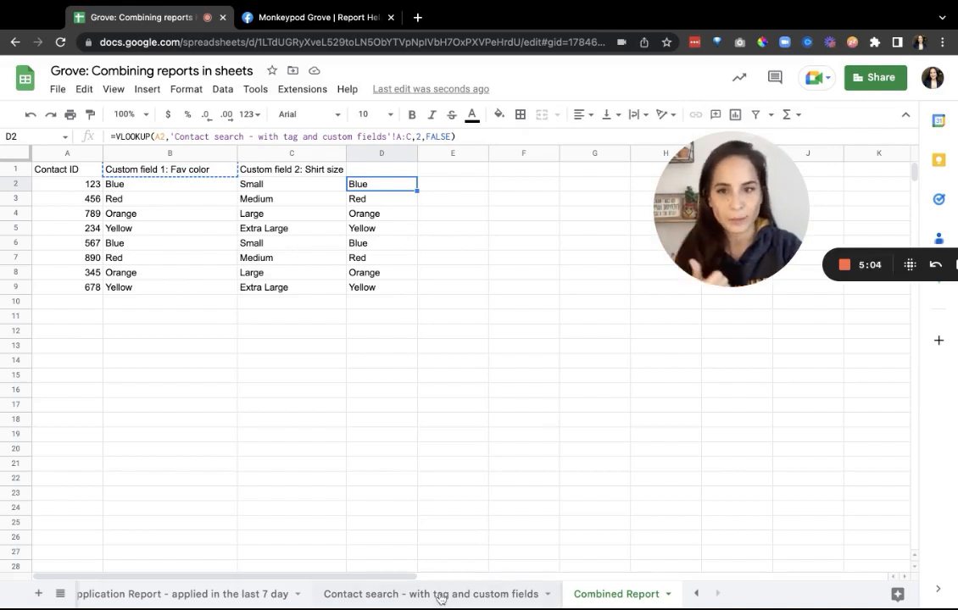
# Step: Compare the Tag Application Report sheet with the Contact search sheet, and select the report's first contact ID in A2
pyautogui.click(242, 594)
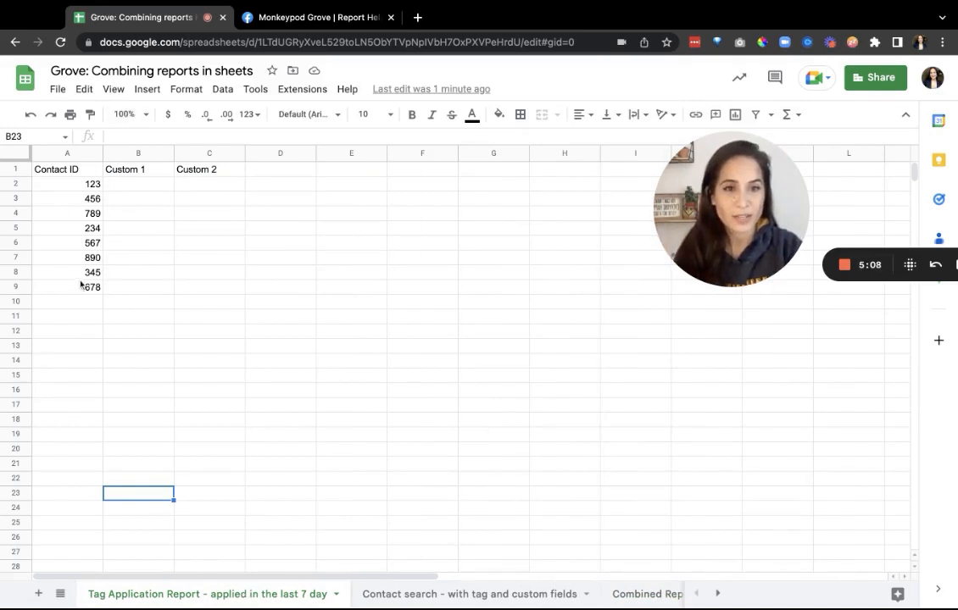
pyautogui.click(431, 595)
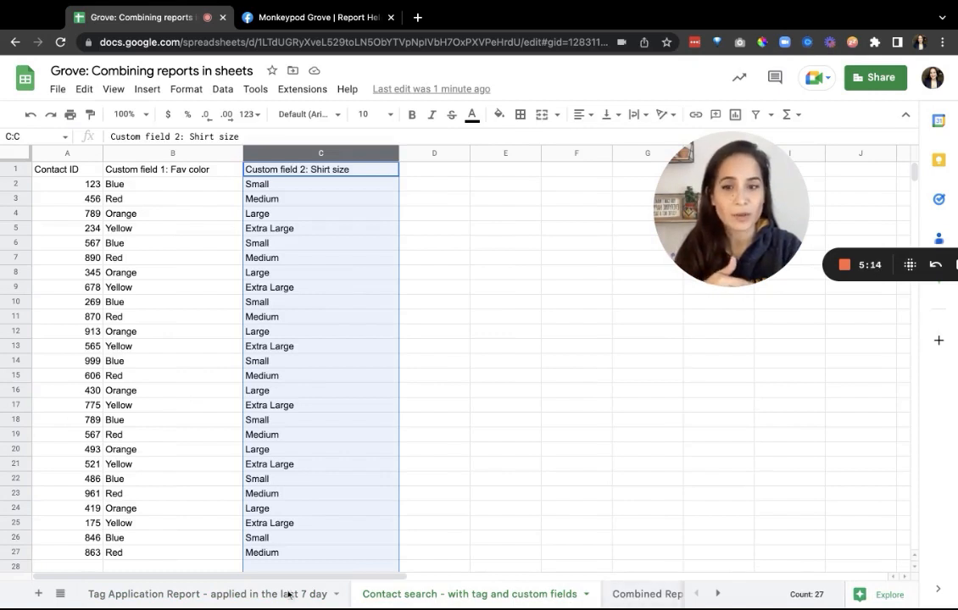
pyautogui.click(174, 595)
pyautogui.click(88, 183)
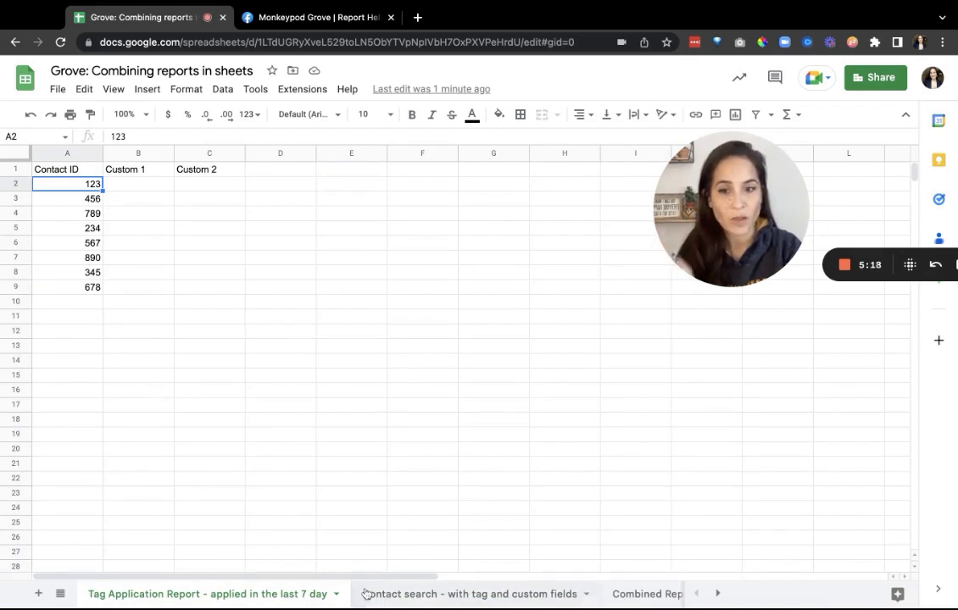
# Step: Highlight the Fav color and Shirt size columns of the Contact search sheet as the possible lookup return columns
pyautogui.click(419, 593)
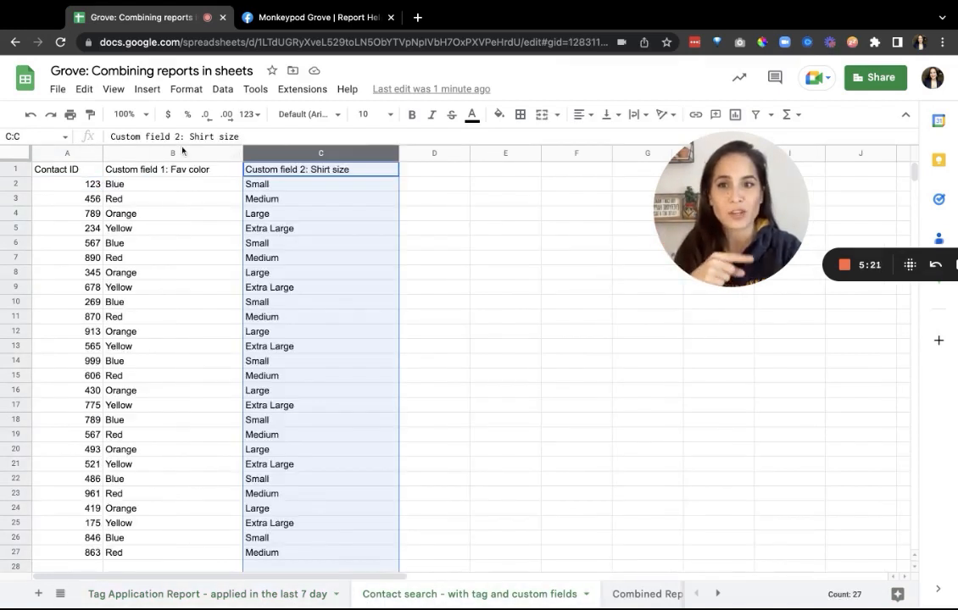
pyautogui.click(175, 153)
pyautogui.click(340, 153)
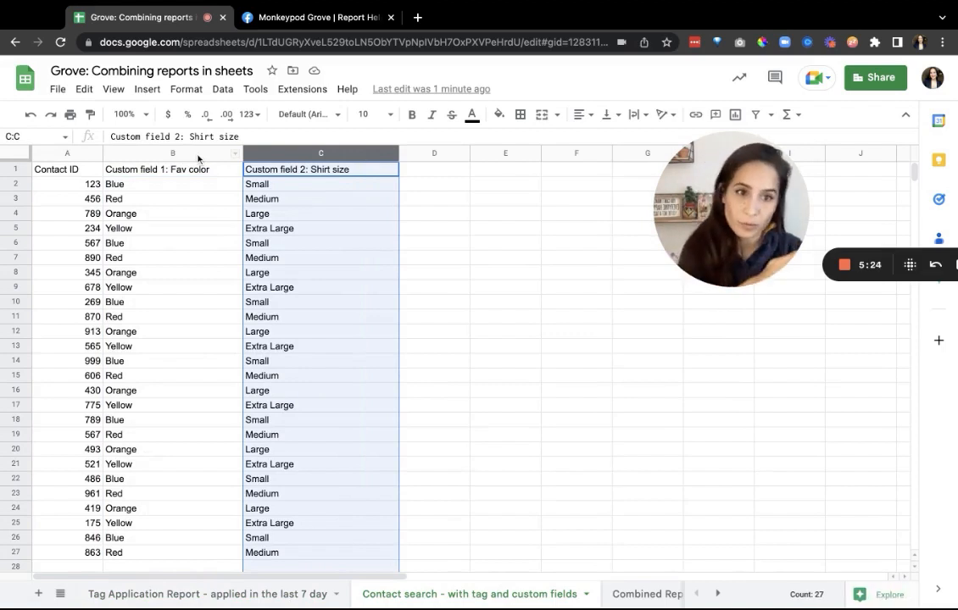
pyautogui.click(169, 153)
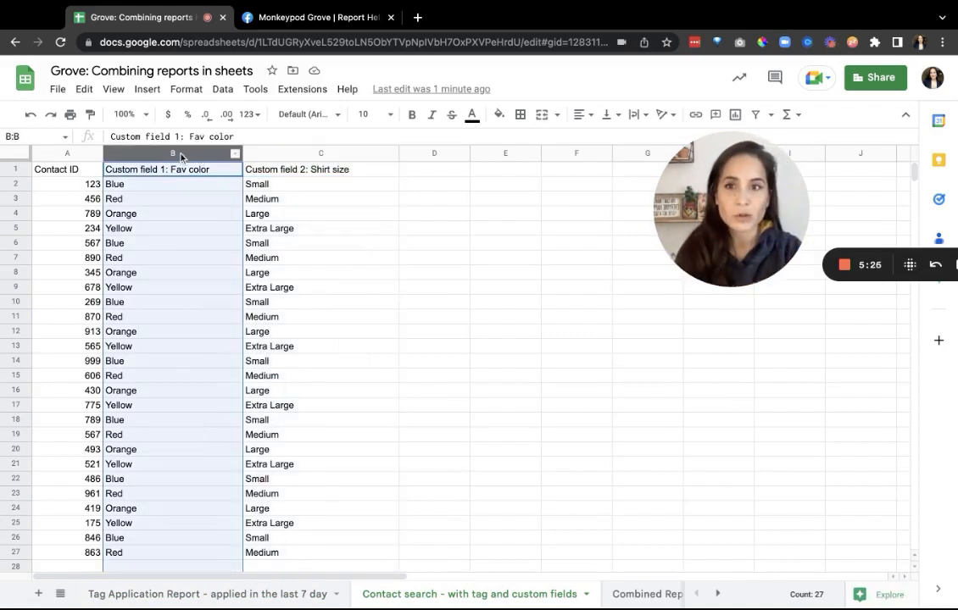
# Step: Return to the Combined Report sheet and follow row 2 from the contact ID in A2 to the VLOOKUP formula in D2
pyautogui.click(644, 593)
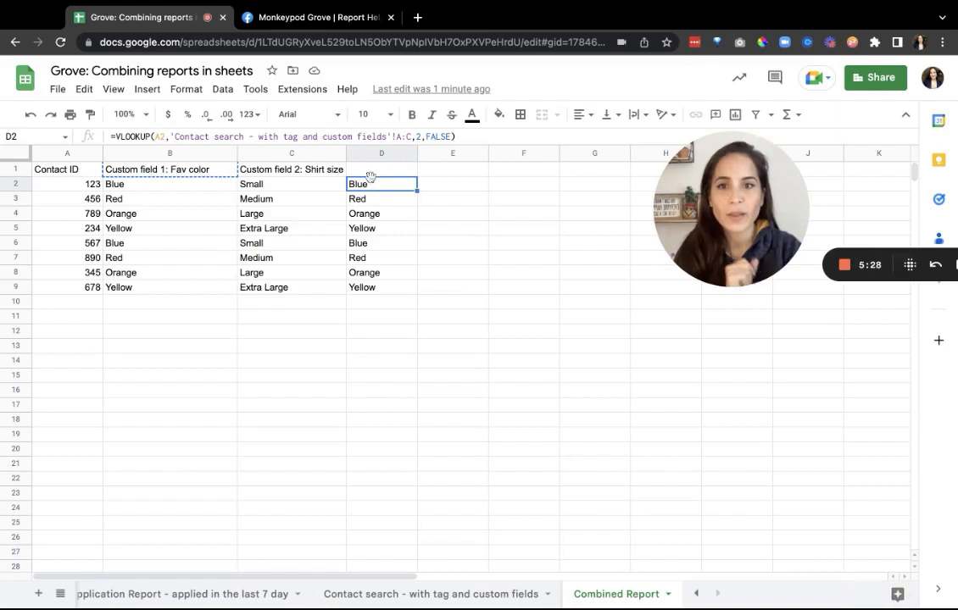
pyautogui.click(84, 185)
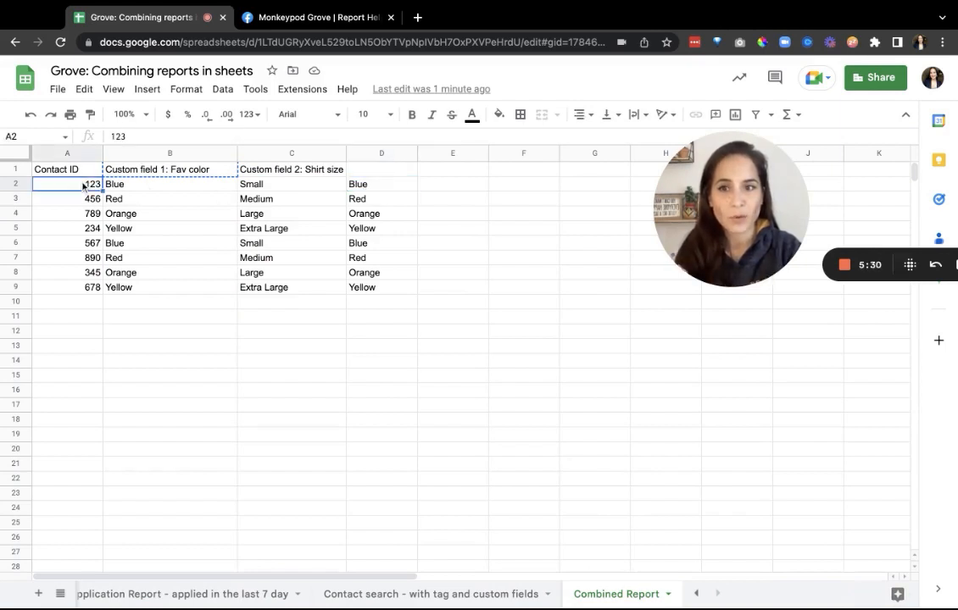
pyautogui.press('Right')
pyautogui.press('Right')
pyautogui.press('Right')
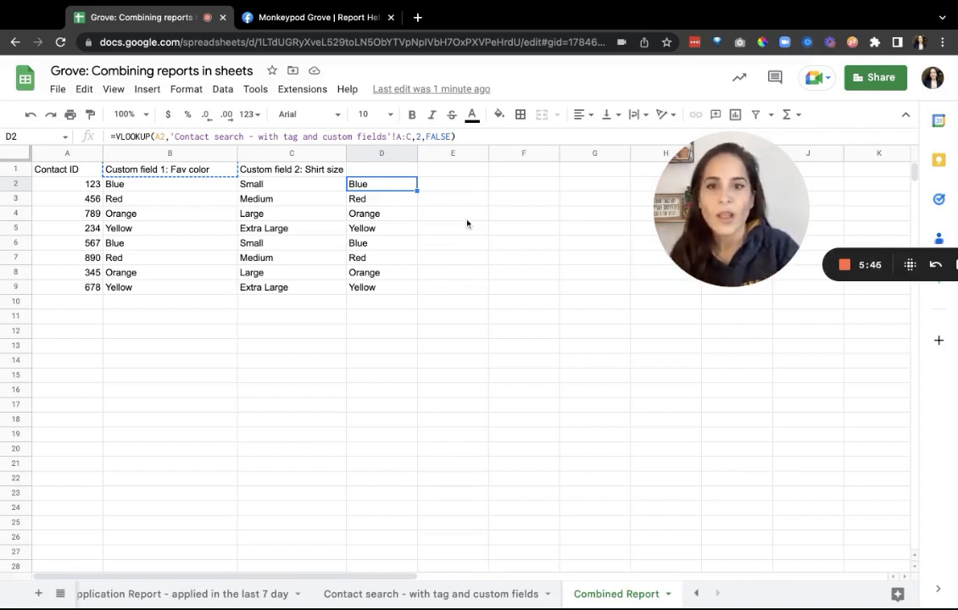
pyautogui.click(484, 230)
pyautogui.click(382, 187)
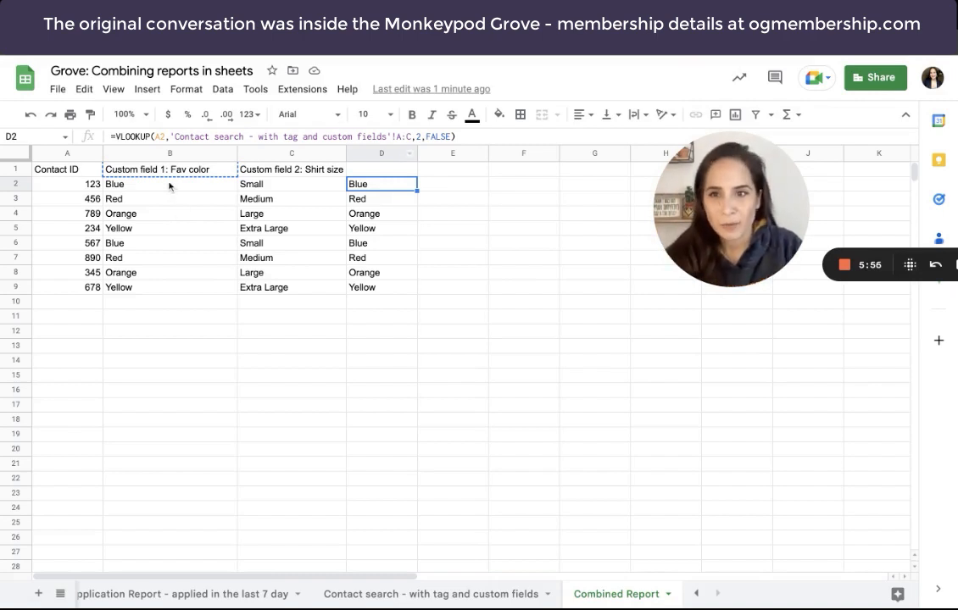
# Step: Compare the IFERROR ARRAYFORMULA lookup in B2 with the plain VLOOKUP in D2
pyautogui.click(165, 186)
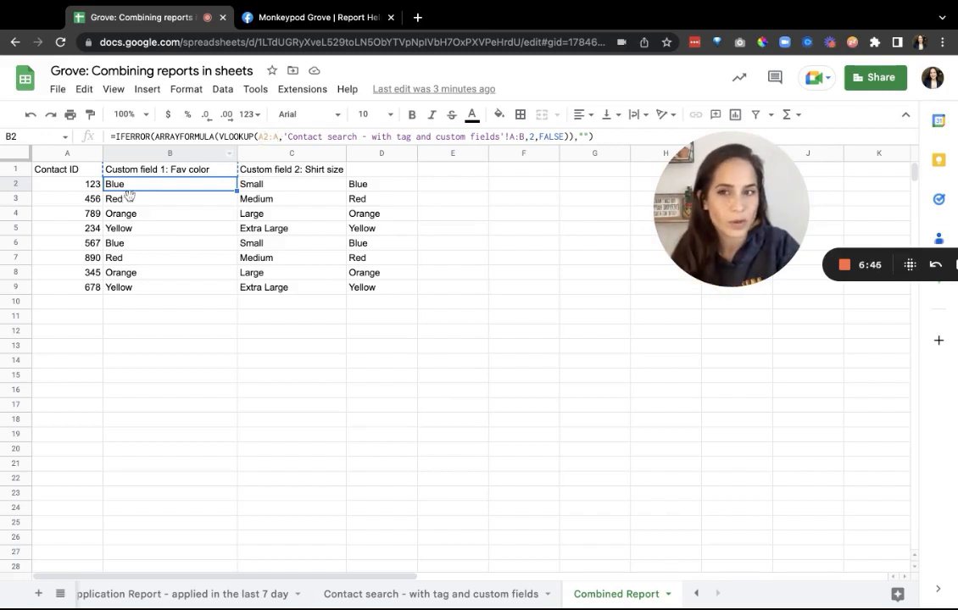
pyautogui.click(384, 189)
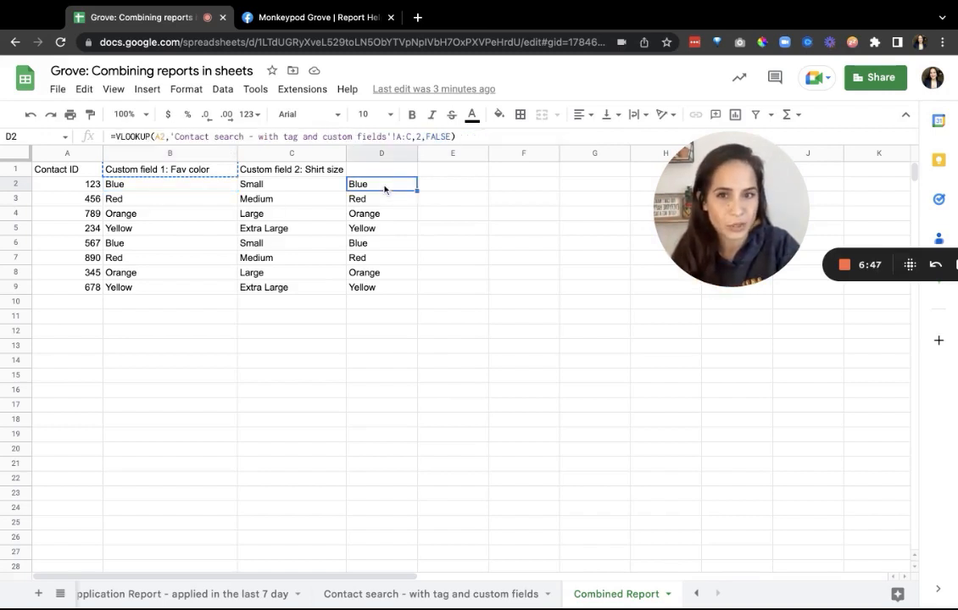
pyautogui.click(183, 188)
# Step: Inspect cells B3 to B7 and D2 to D4 to see whether each row holds its own formula
pyautogui.click(172, 199)
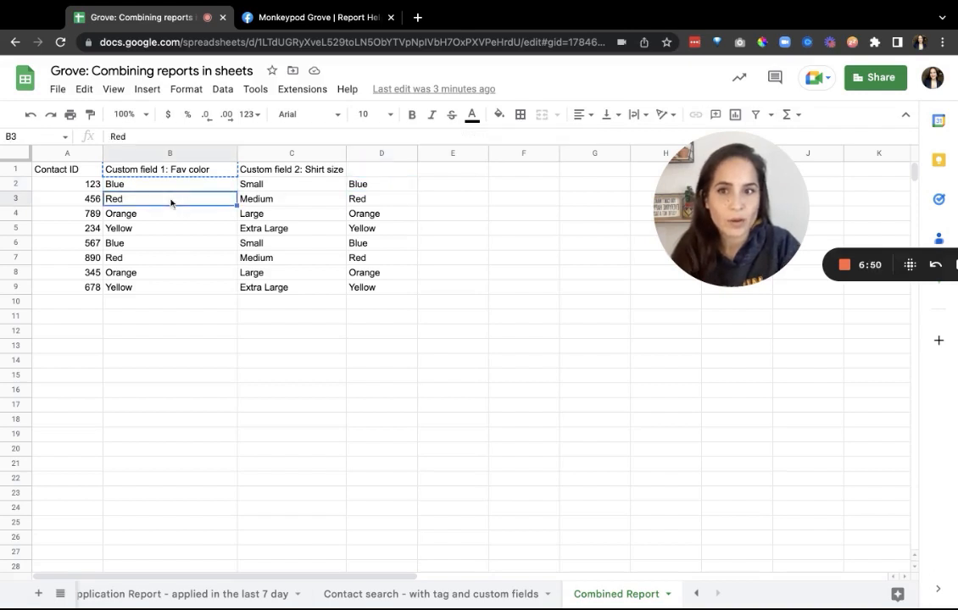
pyautogui.click(165, 214)
pyautogui.click(160, 228)
pyautogui.click(159, 244)
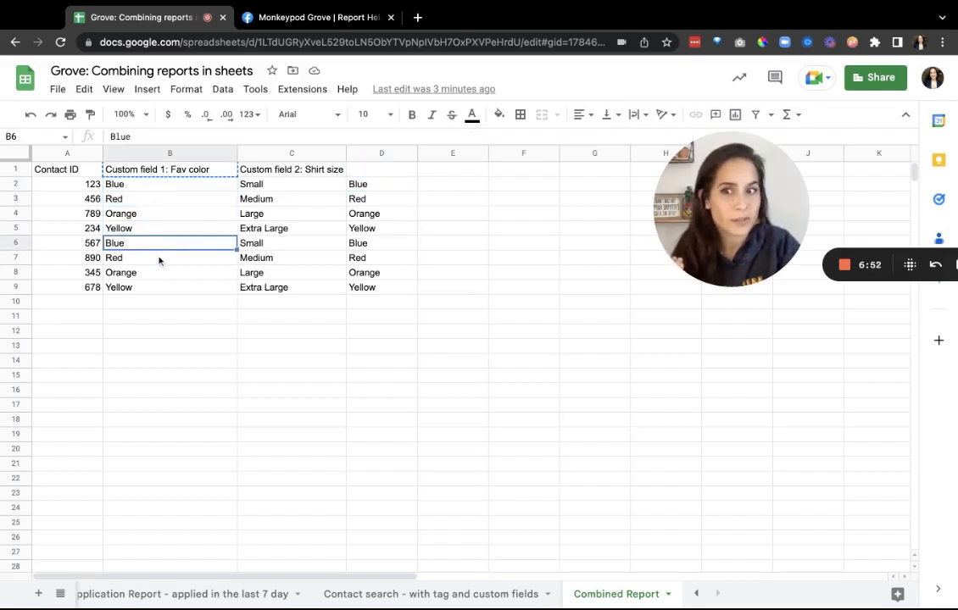
pyautogui.click(161, 258)
pyautogui.click(364, 185)
pyautogui.click(387, 203)
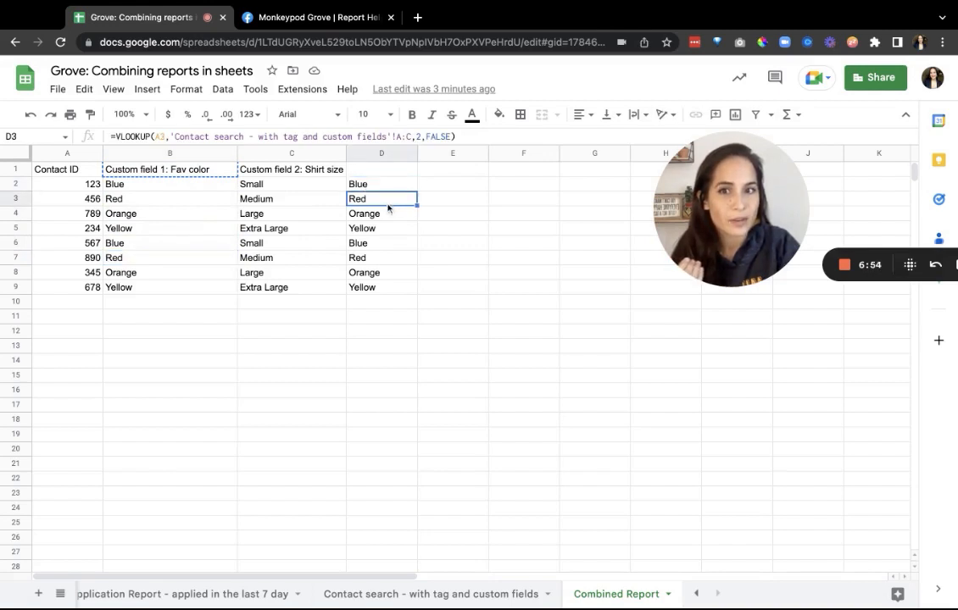
pyautogui.click(384, 217)
# Step: Fill the VLOOKUP formula from D2 down through D36 of the Combined Report sheet
pyautogui.click(384, 183)
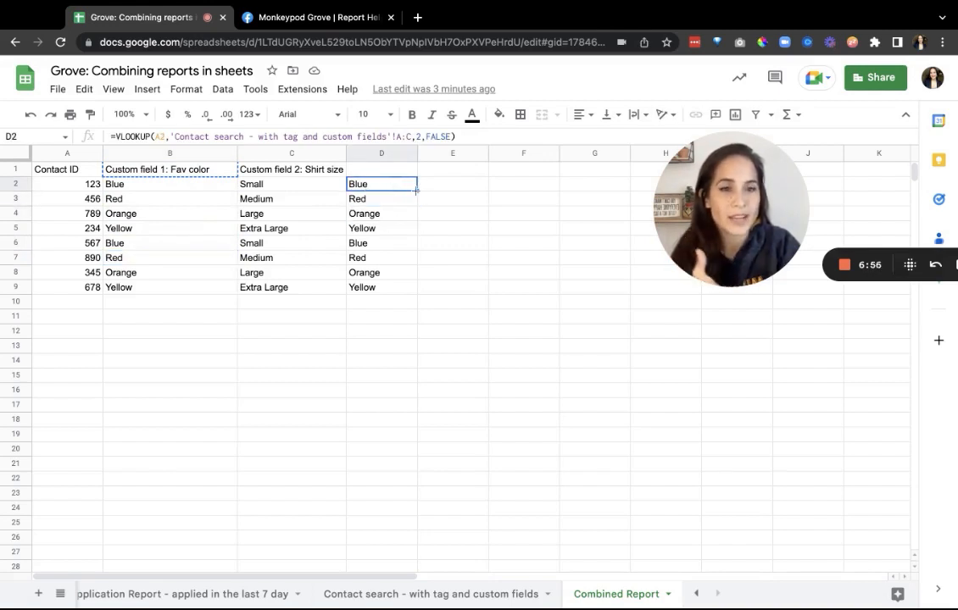
pyautogui.moveTo(416, 191); pyautogui.dragTo(401, 519)
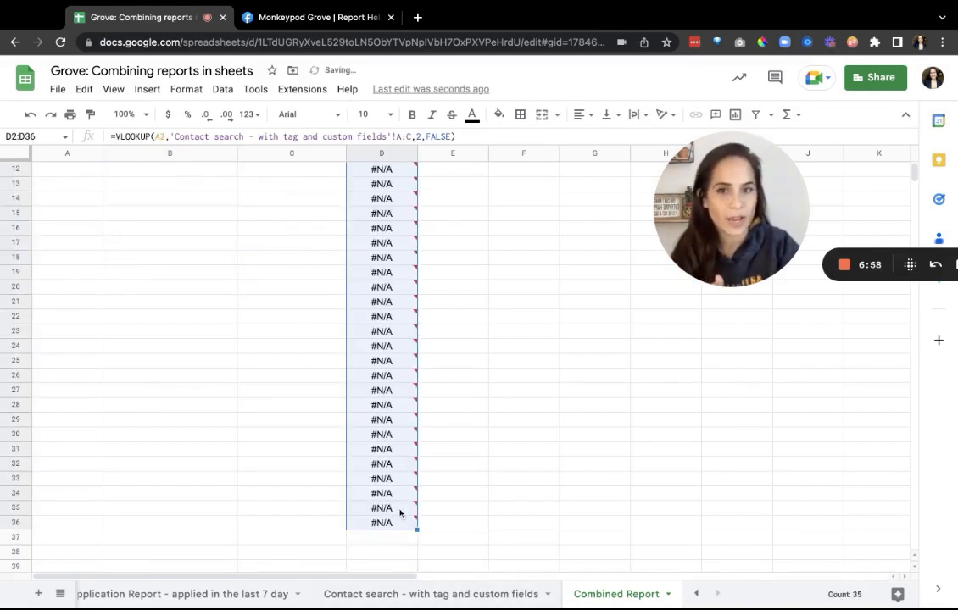
pyautogui.scroll(3, 519, 380)
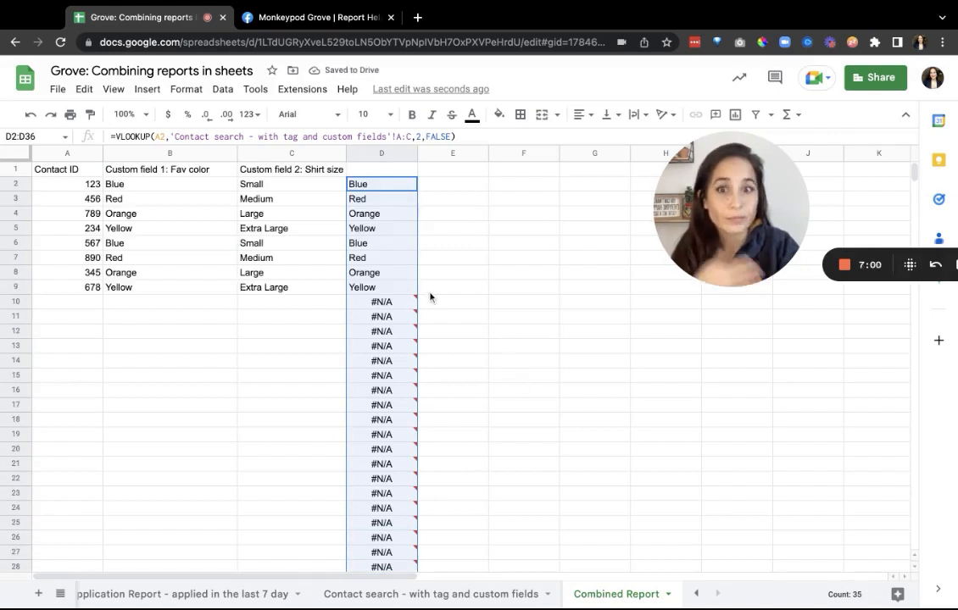
# Step: Compare the formulas in B2 and D2 again, and examine the error in D10, beside the first empty contact ID row
pyautogui.click(142, 188)
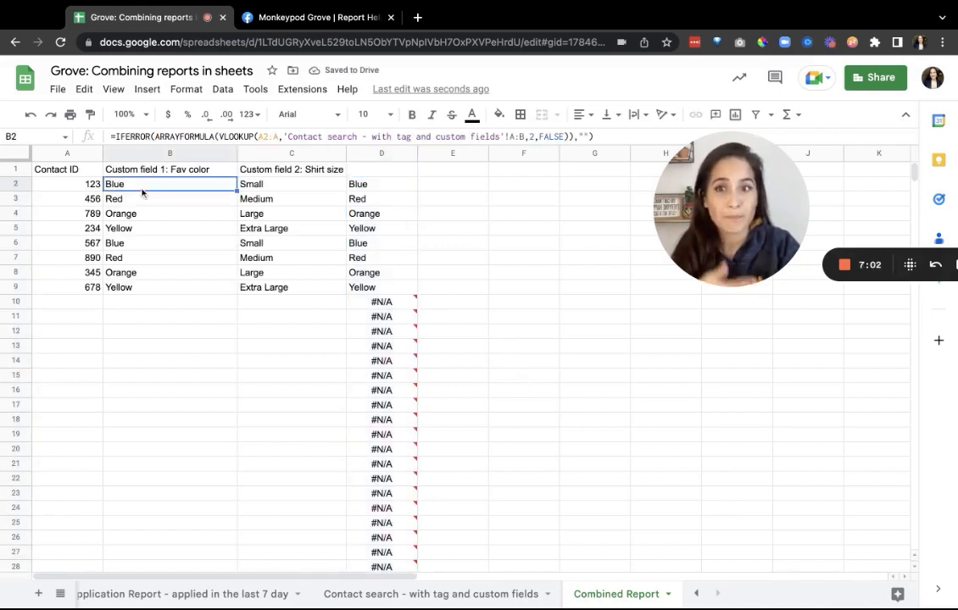
pyautogui.click(384, 187)
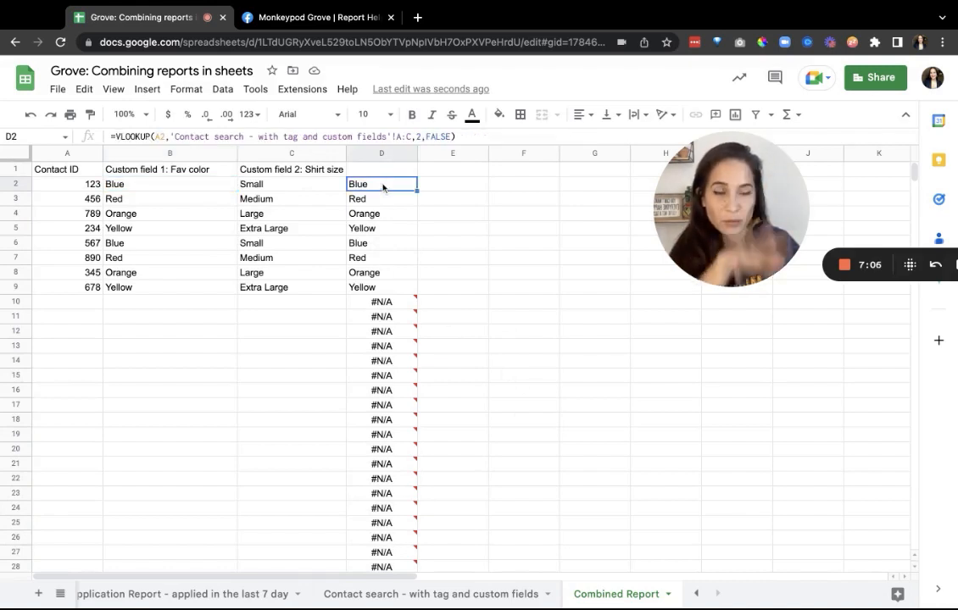
pyautogui.click(141, 188)
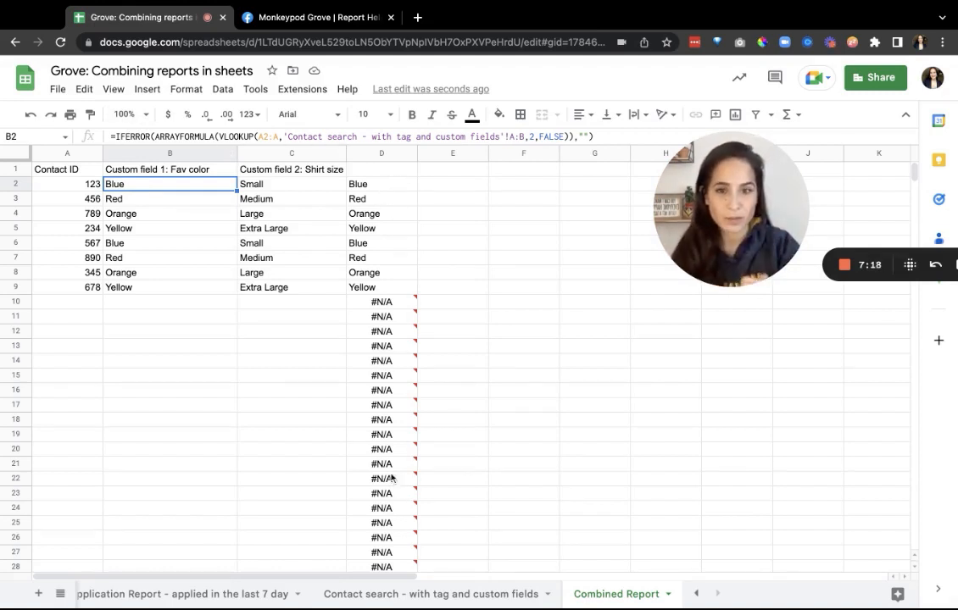
pyautogui.click(394, 305)
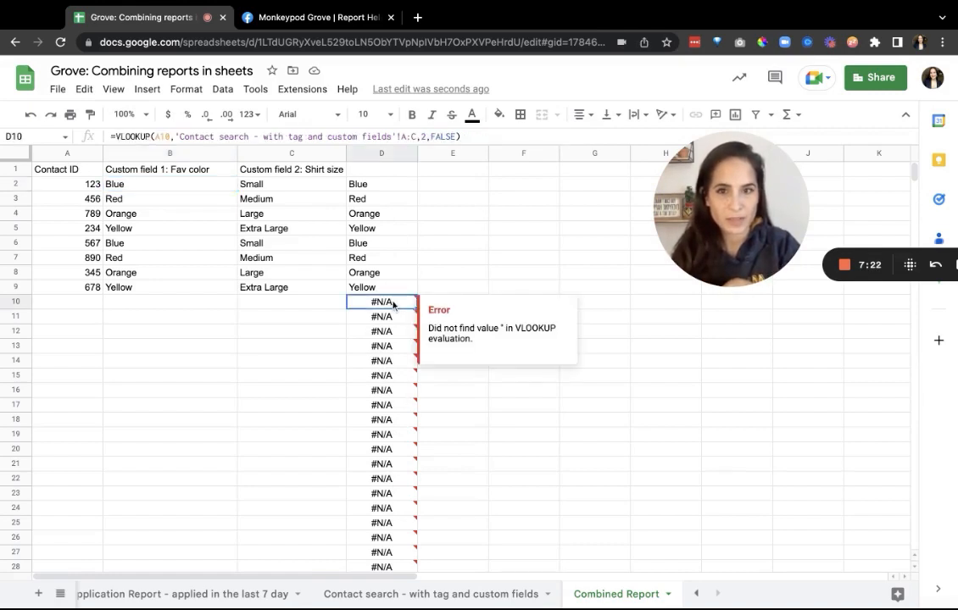
# Step: Examine the empty contact ID cell A10, the VLOOKUP error in D10, and the IFERROR ARRAYFORMULA lookup in B2
pyautogui.click(85, 305)
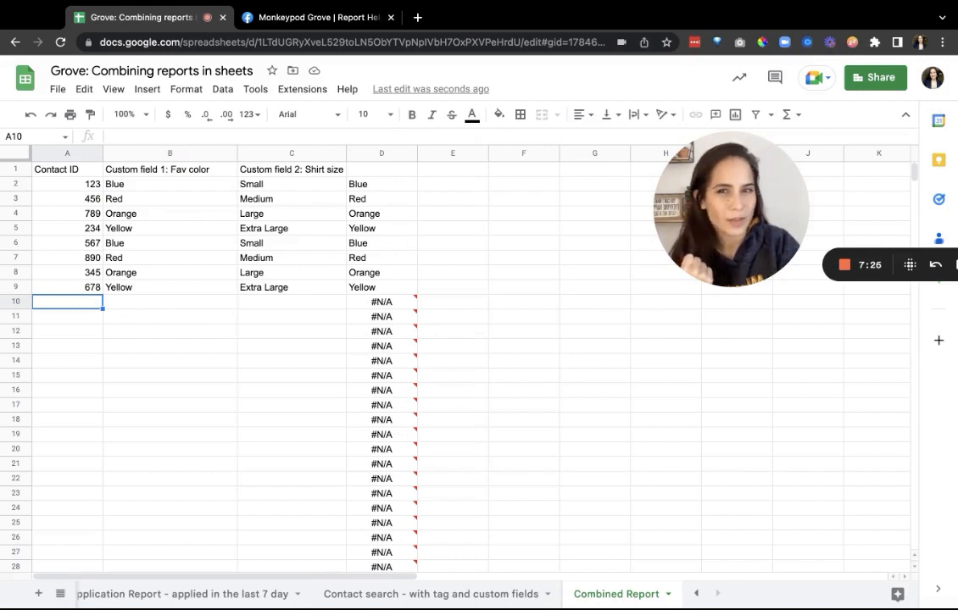
pyautogui.click(391, 303)
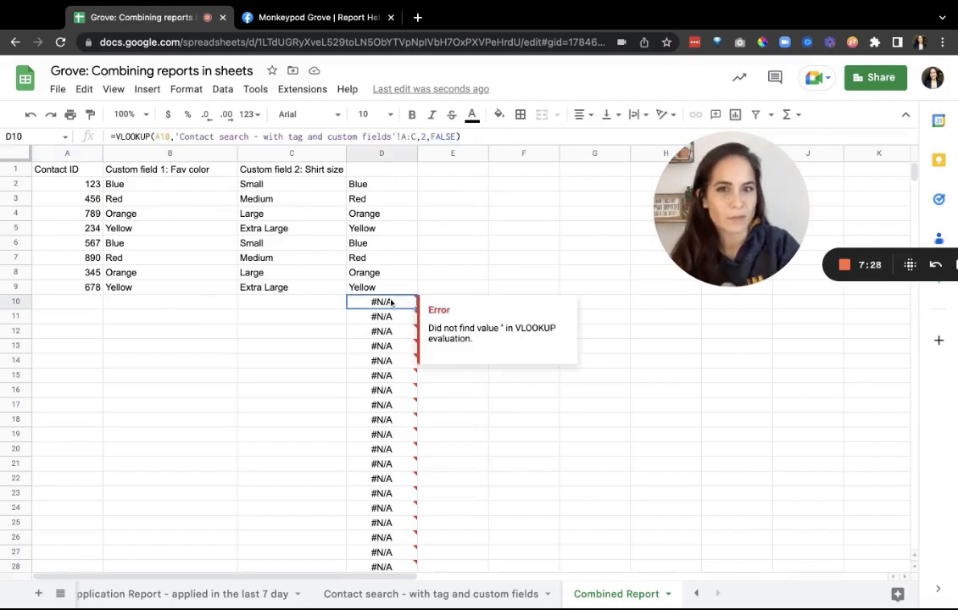
pyautogui.doubleClick(447, 311)
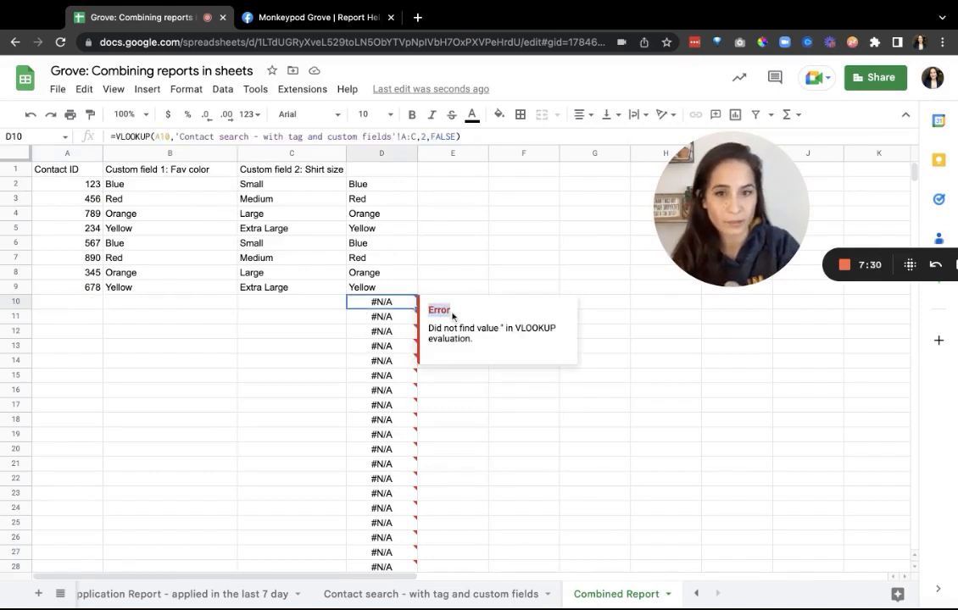
pyautogui.click(133, 184)
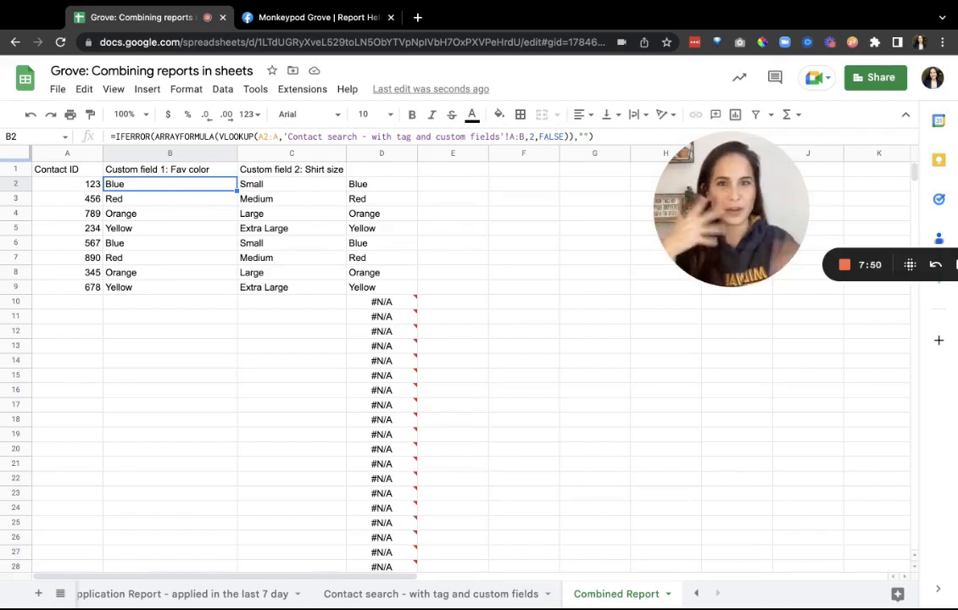
pyautogui.moveTo(397, 314)
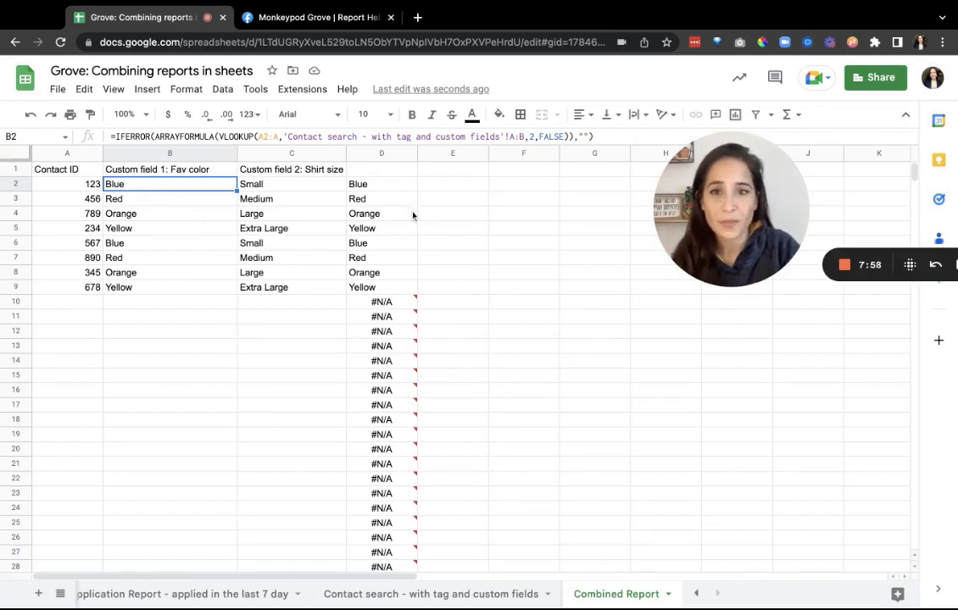
# Step: Clear the plain VLOOKUP formulas from column D of the Combined Report sheet
pyautogui.moveTo(381, 169); pyautogui.dragTo(380, 577)
pyautogui.press('Delete')
pyautogui.scroll(10, 500, 389)
pyautogui.click(515, 302)
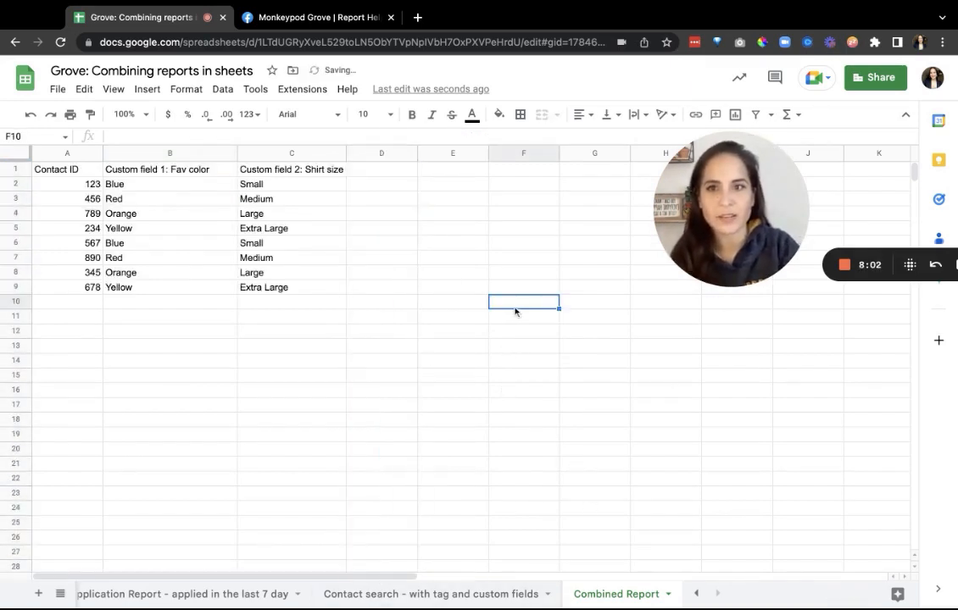
# Step: Review the query formula that fills the Contact ID column and the IFERROR ARRAYFORMULA lookup in B2
pyautogui.click(66, 155)
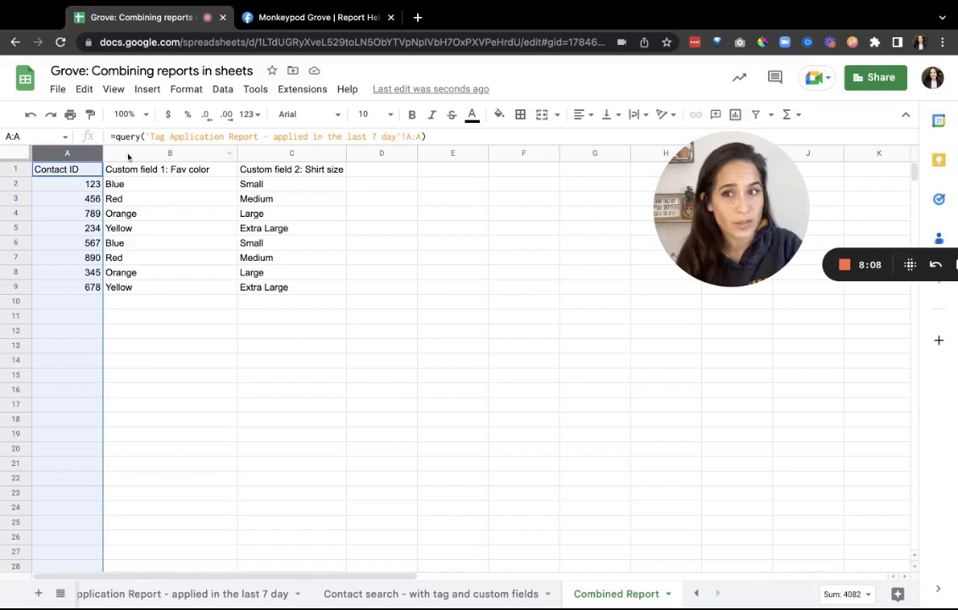
pyautogui.click(141, 178)
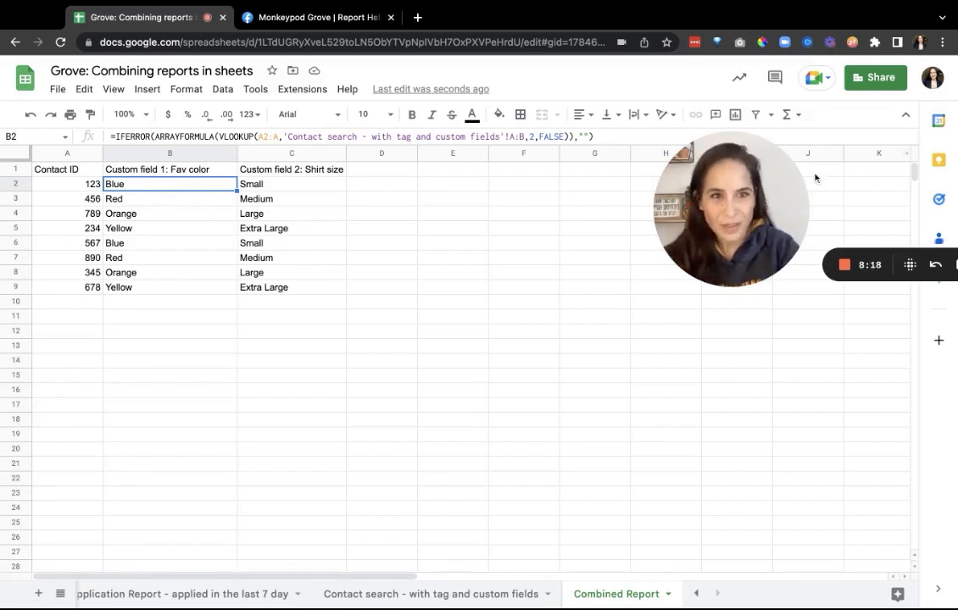
pyautogui.moveTo(787, 181); pyautogui.dragTo(650, 195)
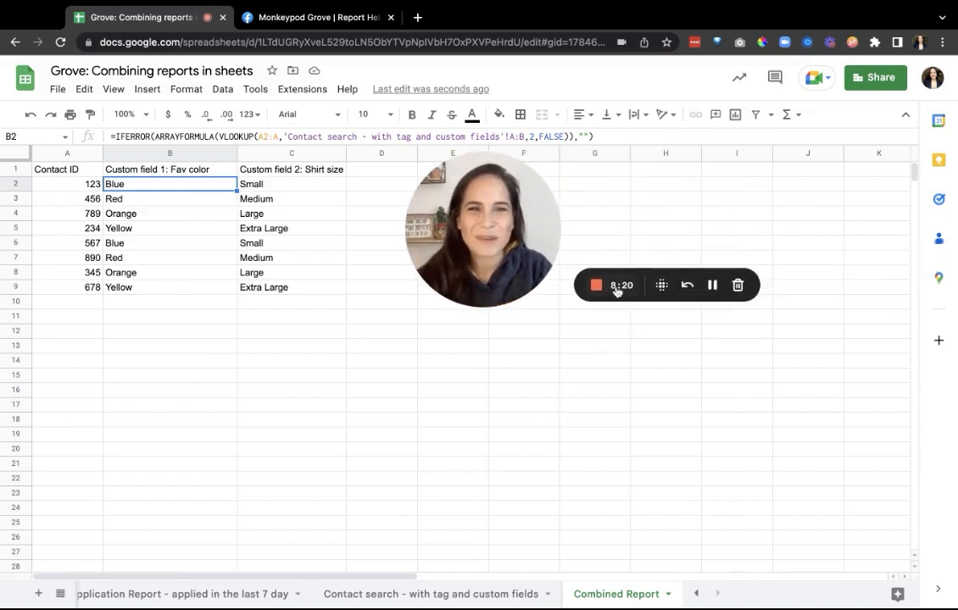